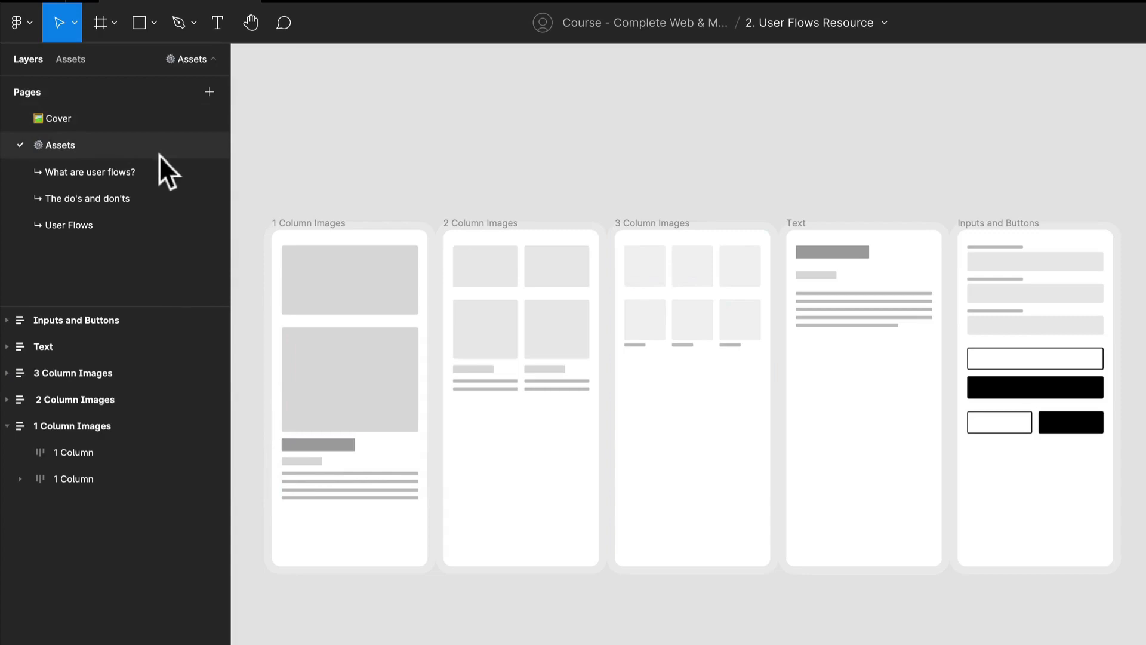
# Examine the 1 Column Images and 2 Column Images wireframes and the product, heading, sub heading and body layers inside them
pyautogui.scroll(-1, 394, 443)
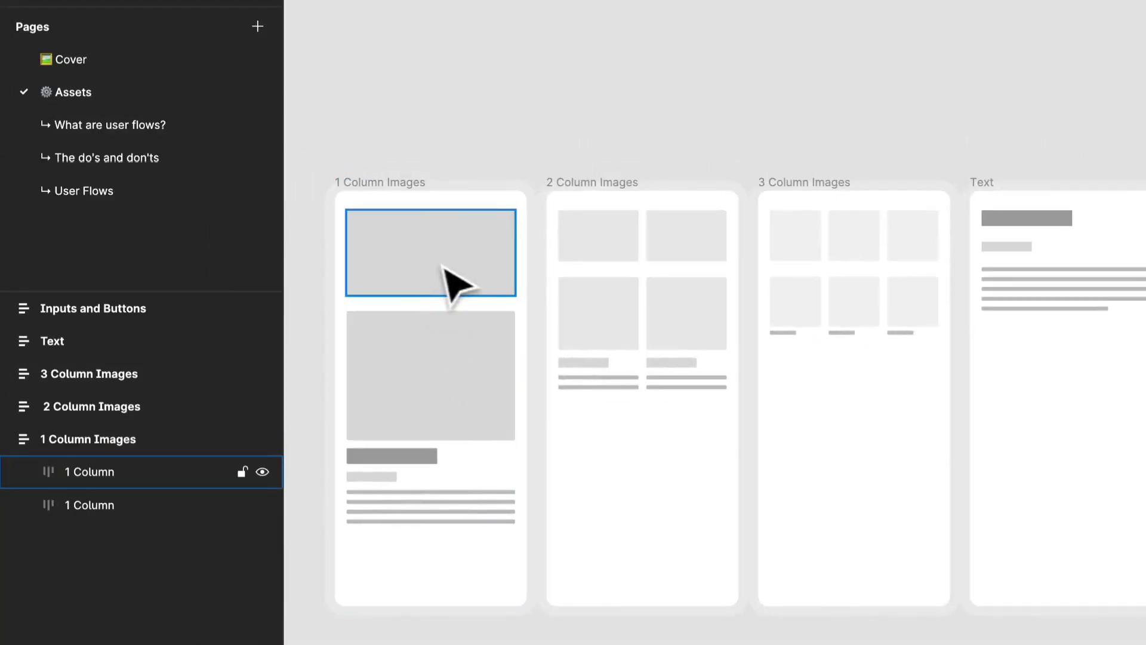
pyautogui.click(448, 270)
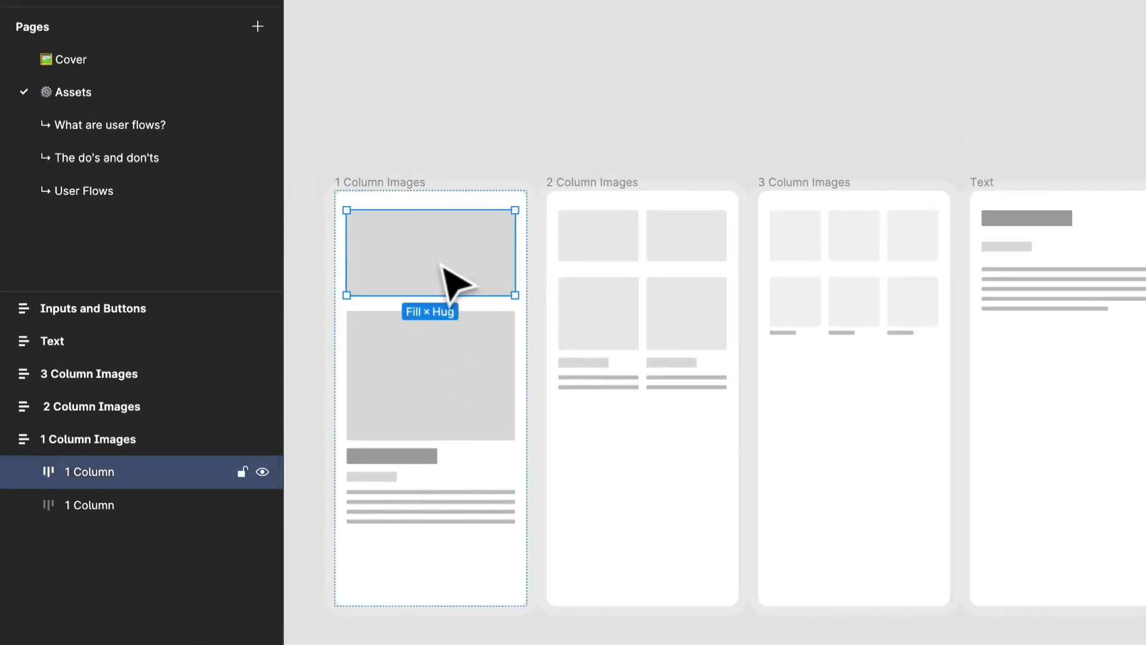
pyautogui.click(482, 365)
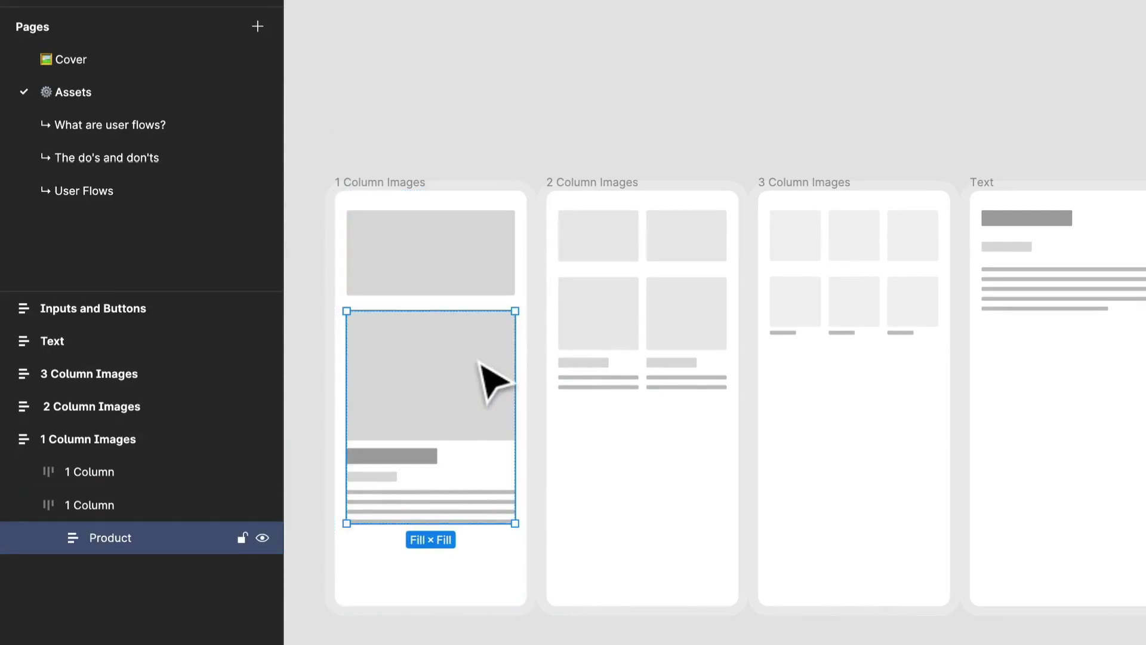
pyautogui.click(382, 457)
pyautogui.click(387, 477)
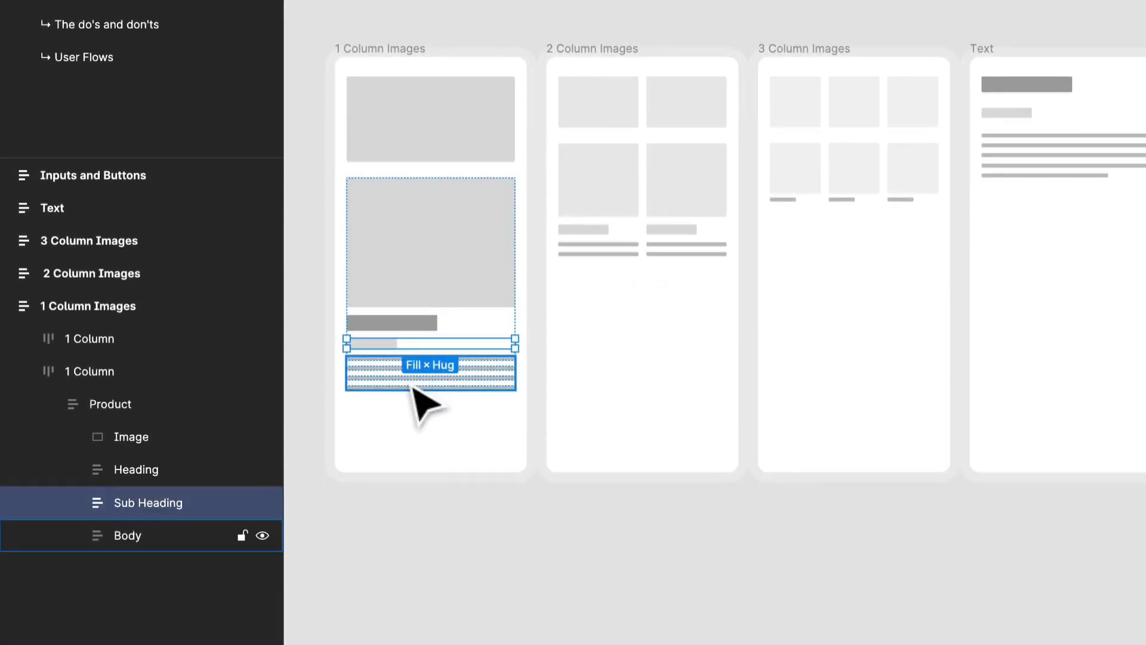
pyautogui.click(412, 384)
pyautogui.click(392, 345)
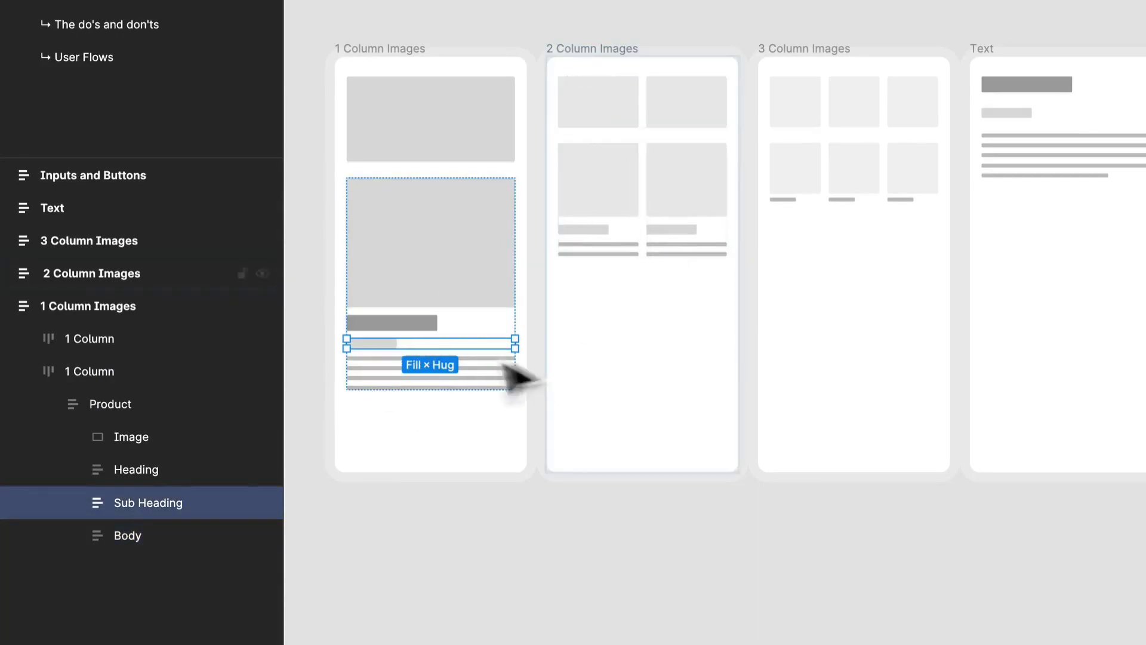
pyautogui.click(646, 173)
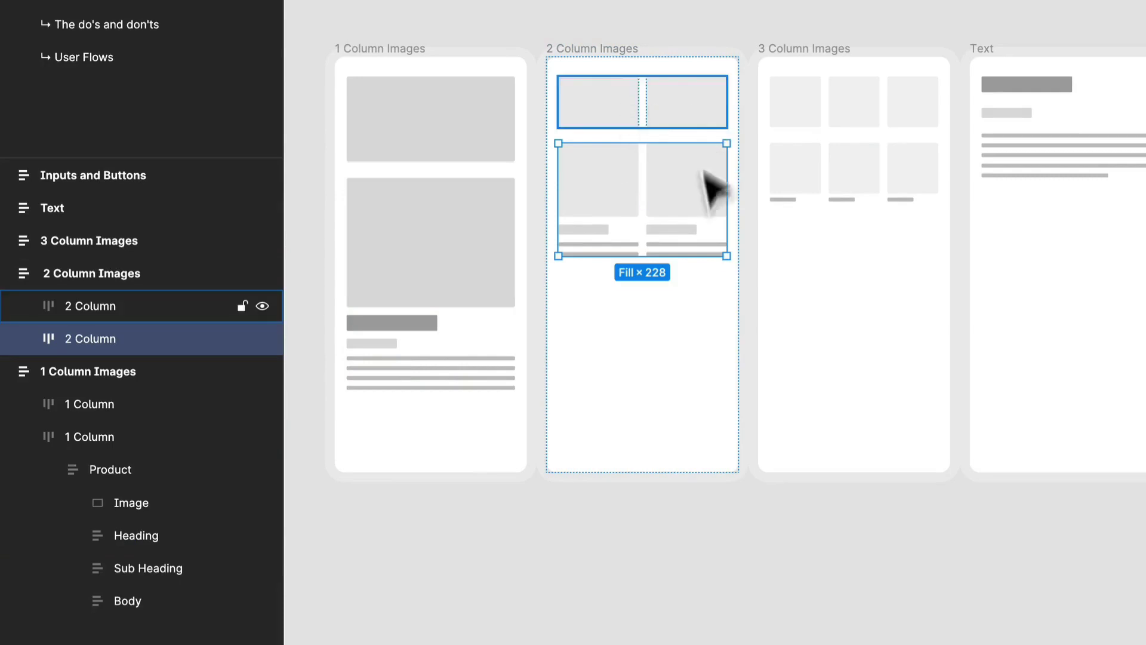
pyautogui.click(672, 116)
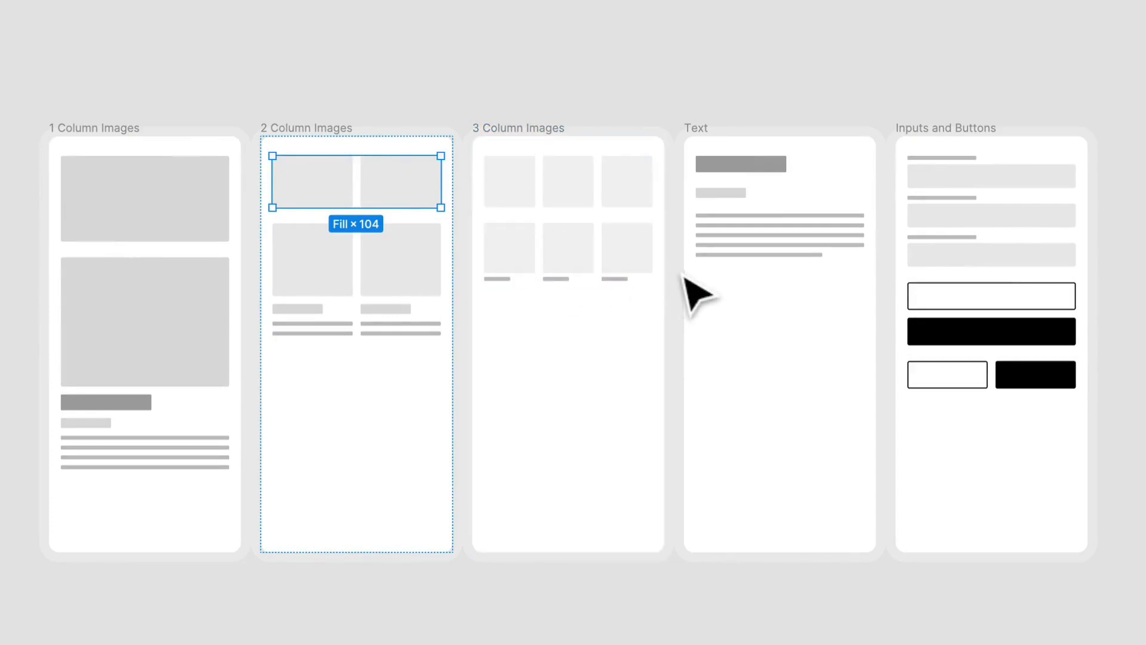
# View the Text and Inputs and Buttons wireframes up close, including their placeholder lines, fields and buttons
pyautogui.moveTo(777, 274); pyautogui.dragTo(450, 317)
pyautogui.scroll(5, 386, 285)
pyautogui.scroll(-2, 386, 285)
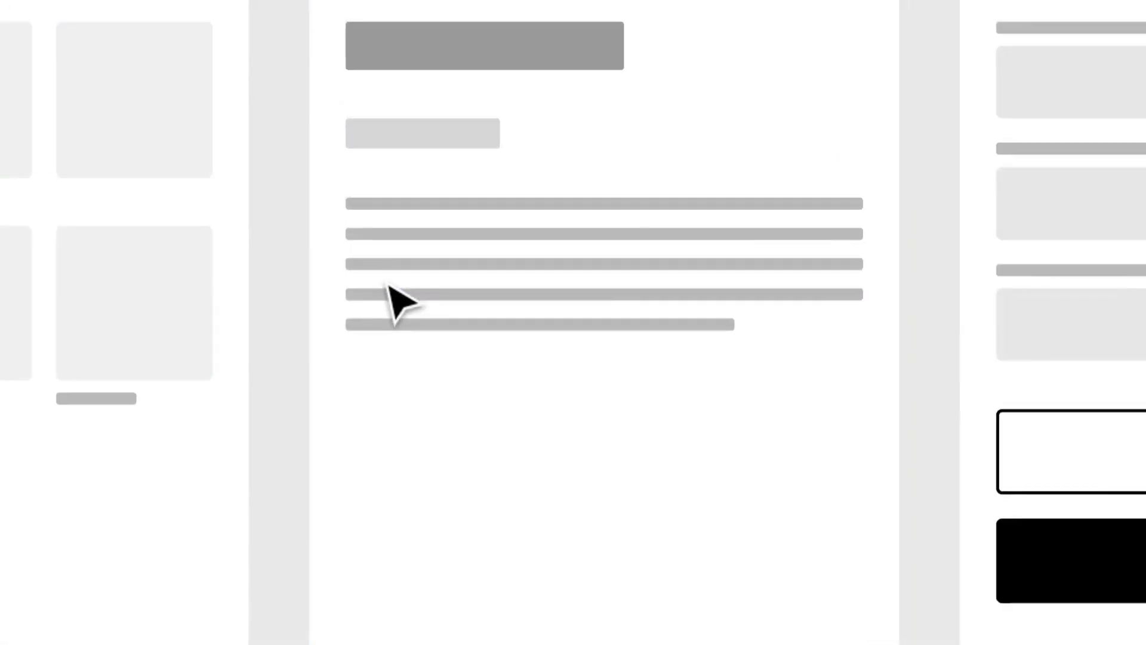
pyautogui.moveTo(562, 353); pyautogui.dragTo(451, 343)
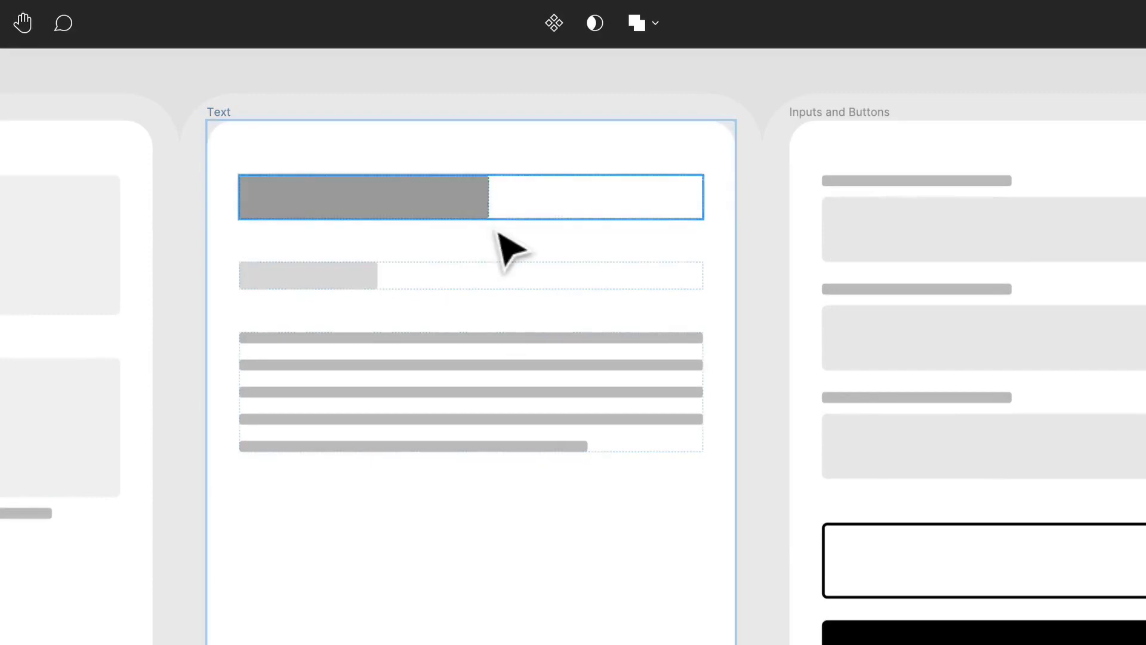
pyautogui.scroll(-2, 710, 455)
pyautogui.moveTo(847, 426); pyautogui.dragTo(457, 395)
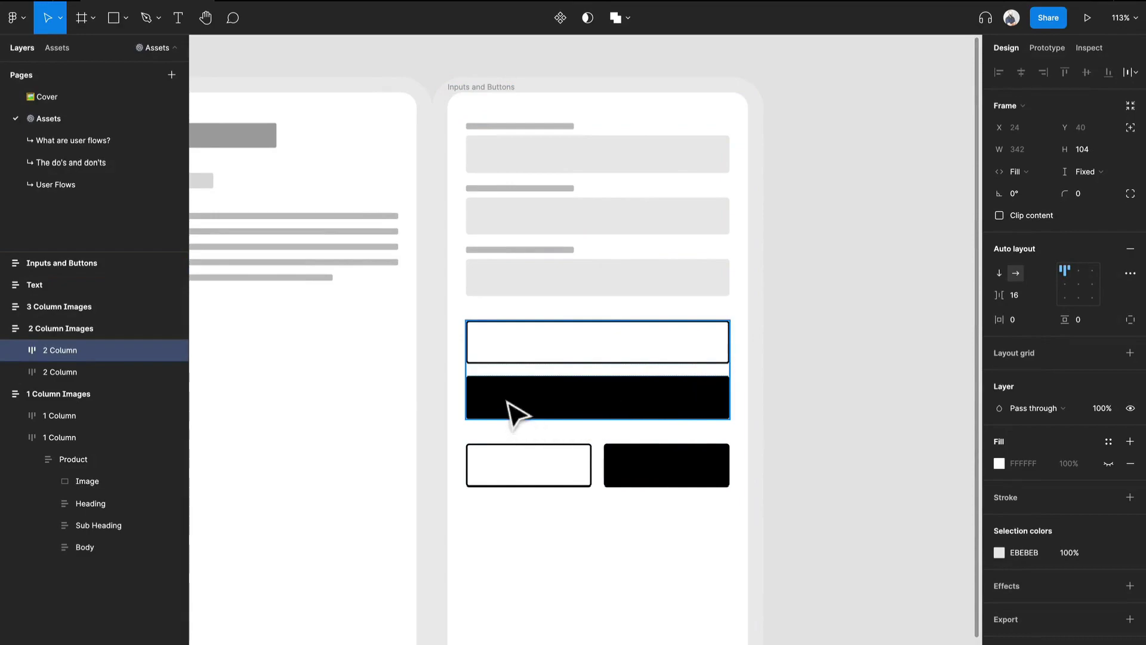
pyautogui.scroll(-5, 504, 380)
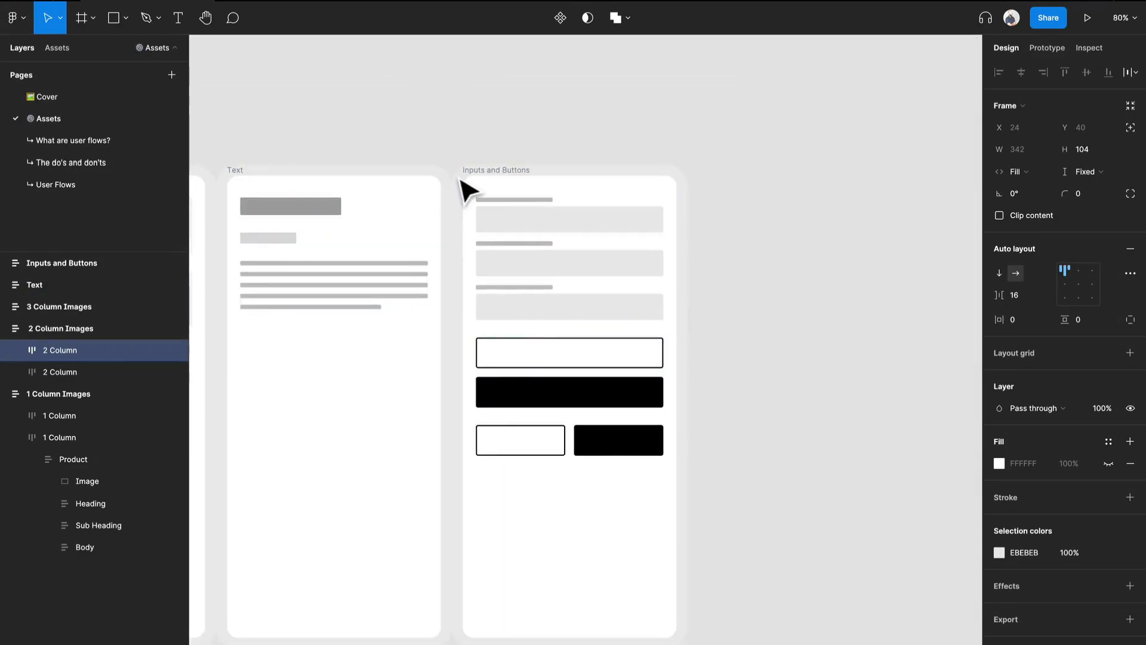
# Inspect the Inputs and Buttons frame and the Heading and Body layers of the Text frame, finishing on the whole row
pyautogui.click(478, 189)
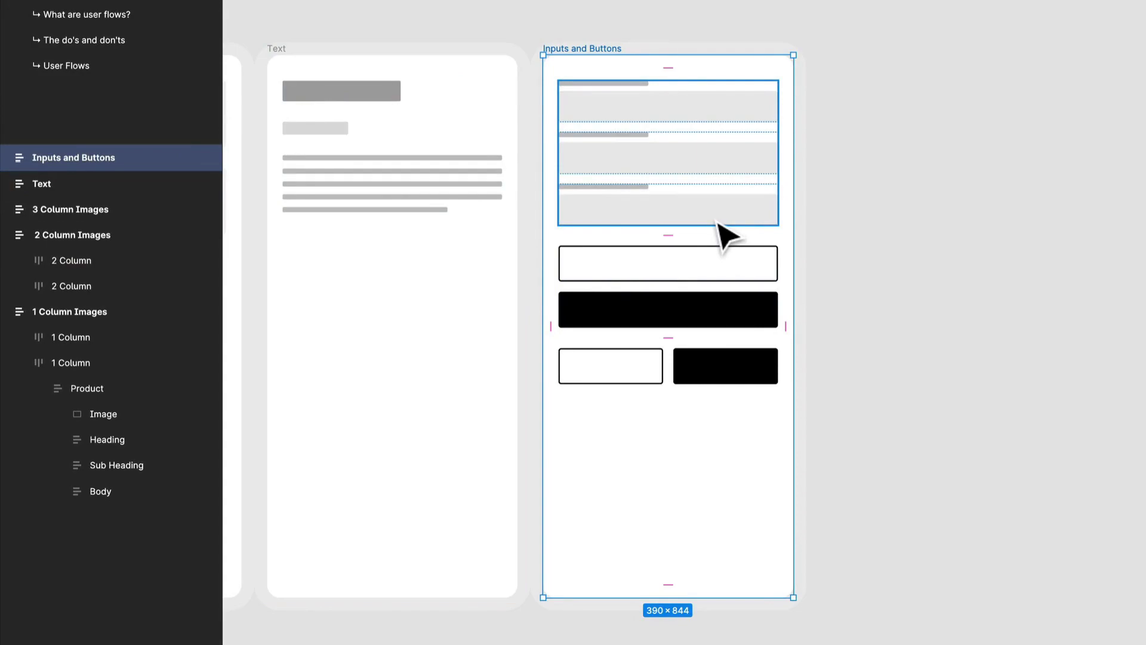
pyautogui.scroll(-1, 716, 220)
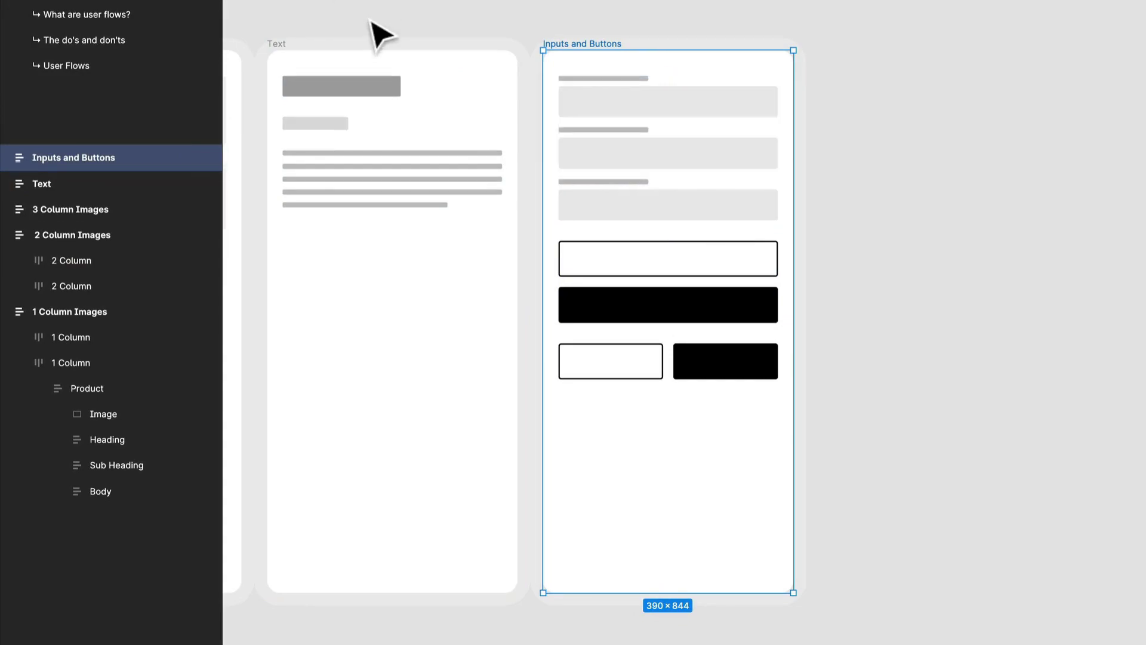
pyautogui.moveTo(371, 23); pyautogui.dragTo(632, 27)
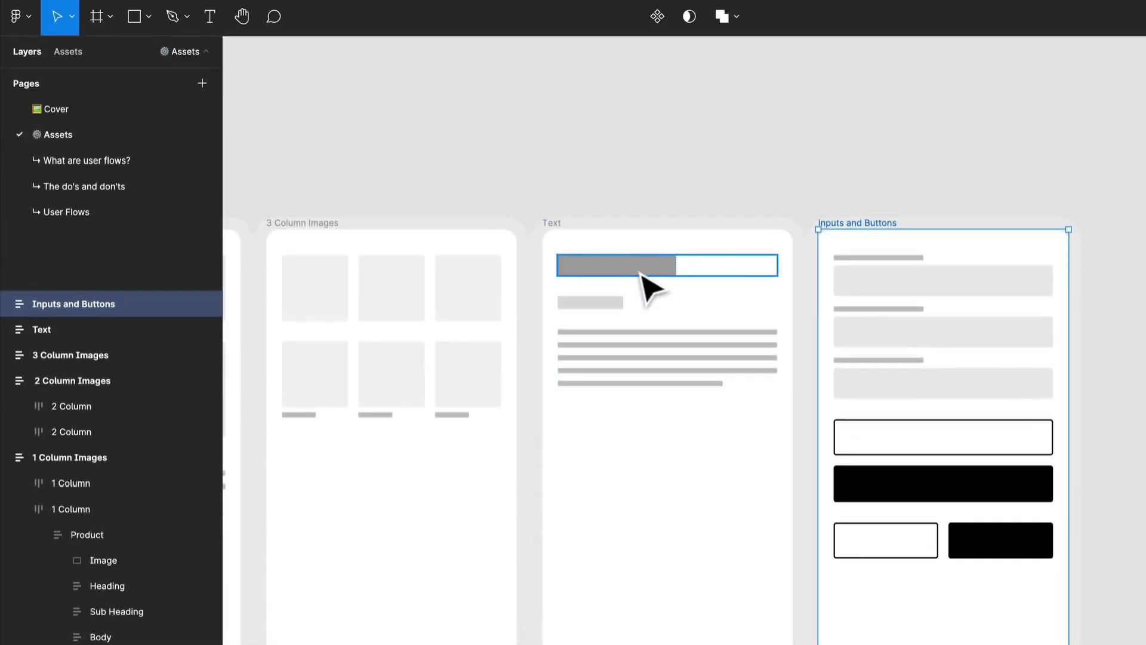
pyautogui.click(640, 275)
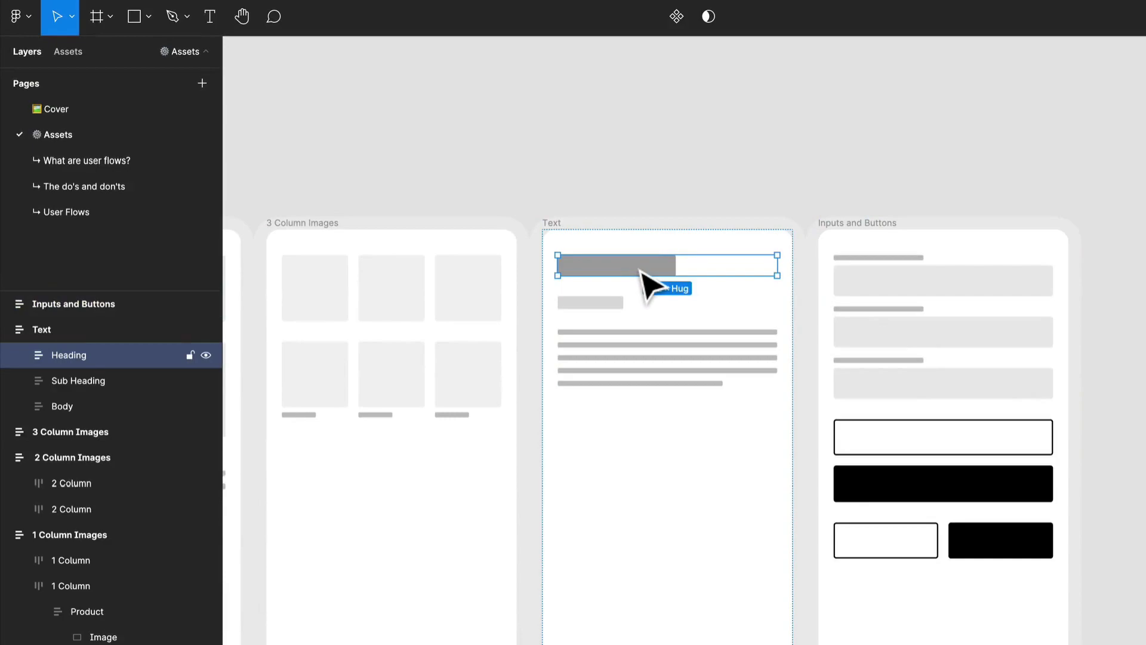
pyautogui.click(624, 374)
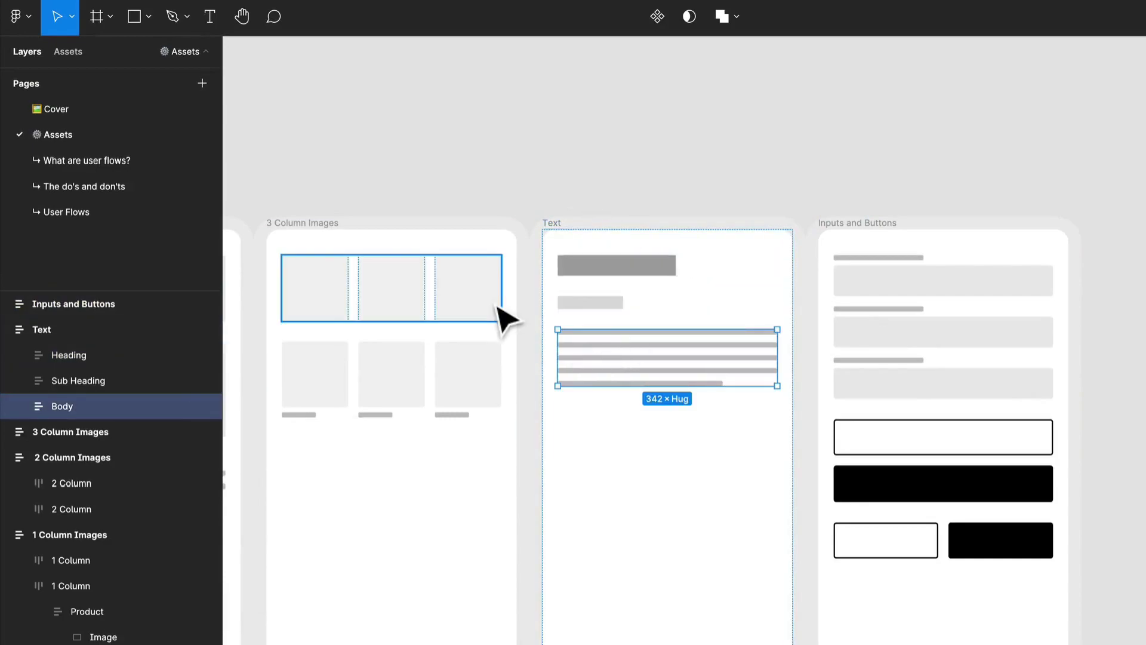
pyautogui.scroll(-5, 497, 309)
pyautogui.moveTo(669, 231); pyautogui.dragTo(988, 127)
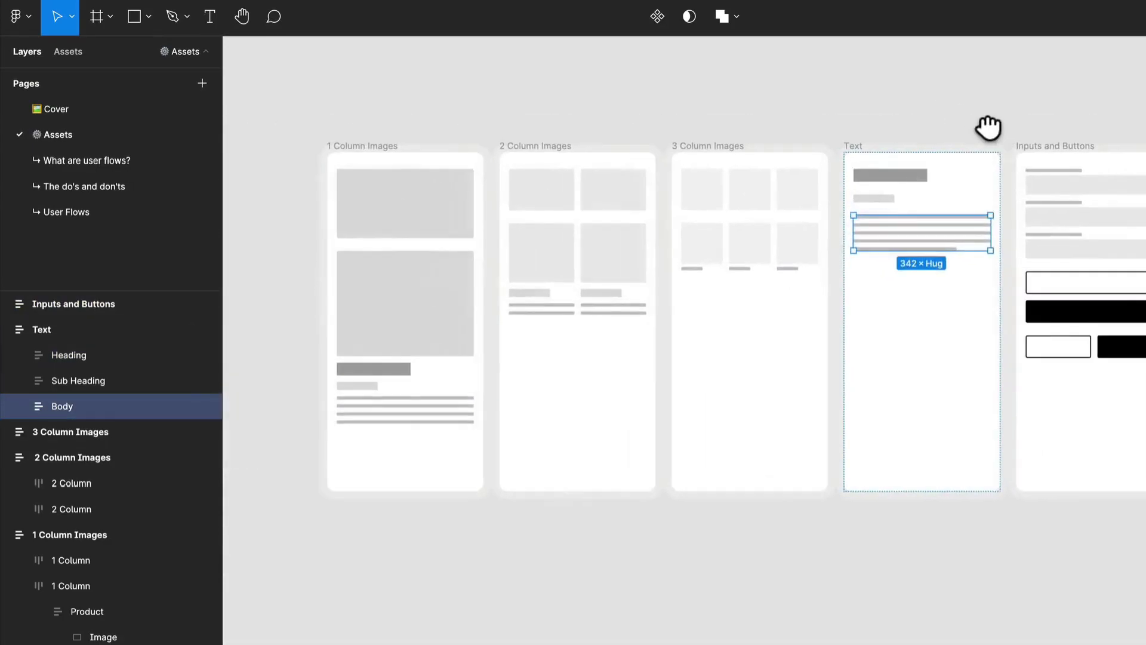
pyautogui.moveTo(649, 133); pyautogui.dragTo(573, 127)
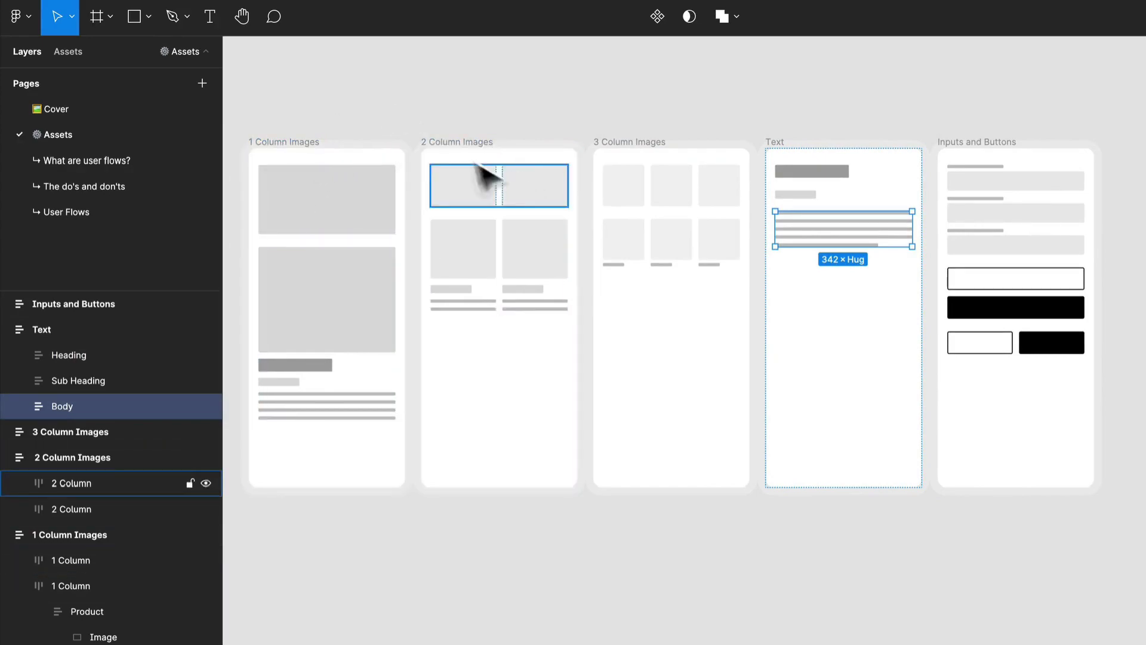
# Duplicate the 2 Column Images frame into the empty canvas area below the row of wireframes
pyautogui.moveTo(465, 146); pyautogui.dragTo(409, 566)
pyautogui.scroll(-5, 409, 263)
pyautogui.keyDown('ctrl'); pyautogui.scroll(4, 538, 430); pyautogui.keyUp('ctrl')
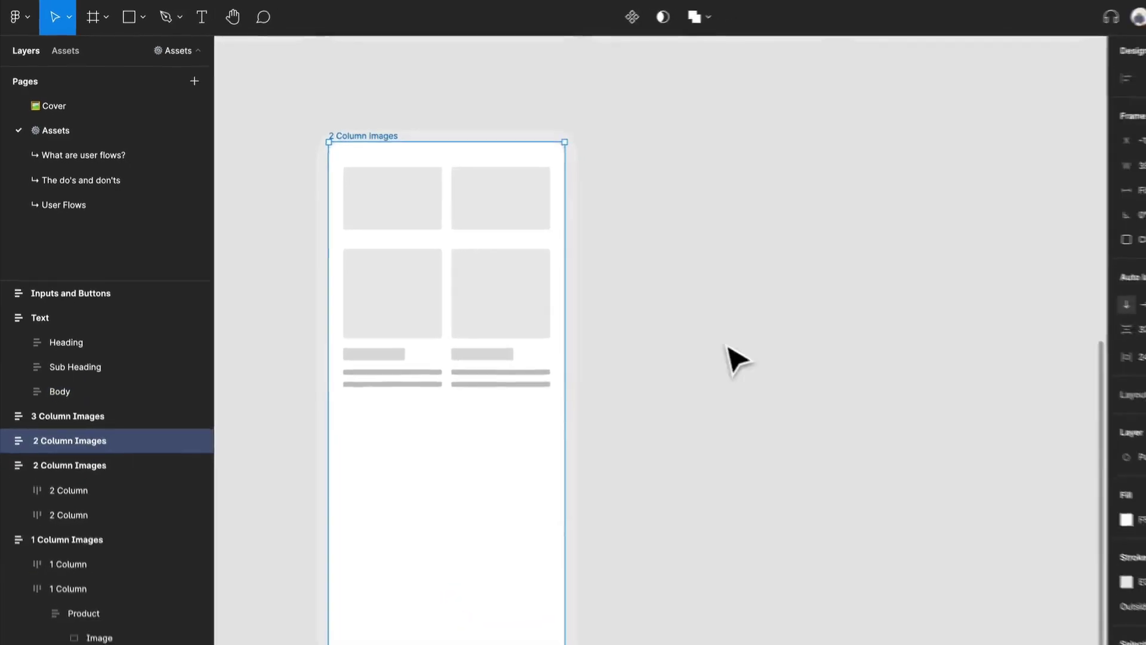
pyautogui.moveTo(727, 346); pyautogui.dragTo(647, 321)
pyautogui.click(646, 321)
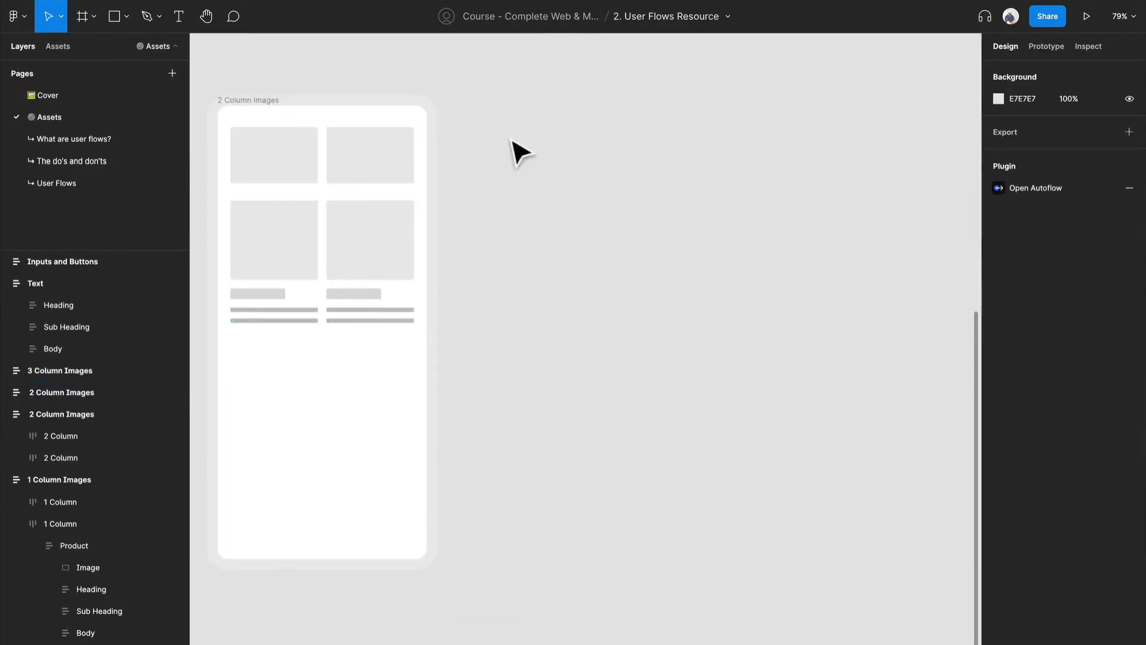
pyautogui.click(381, 117)
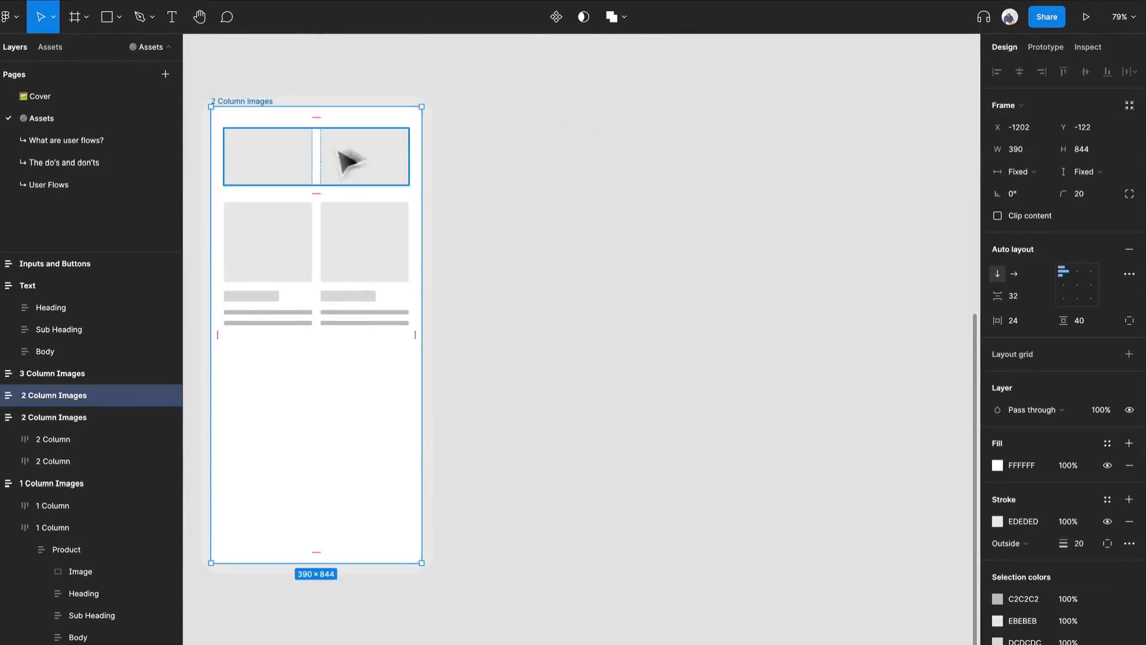
pyautogui.press('f')
pyautogui.moveTo(490, 100); pyautogui.dragTo(715, 549)
pyautogui.hotkey('ctrl', 'z')
# Add an iPhone 13 / 13 Pro frame beside the copied 2 Column Images frame and set its corner radius to 20
pyautogui.press('f')
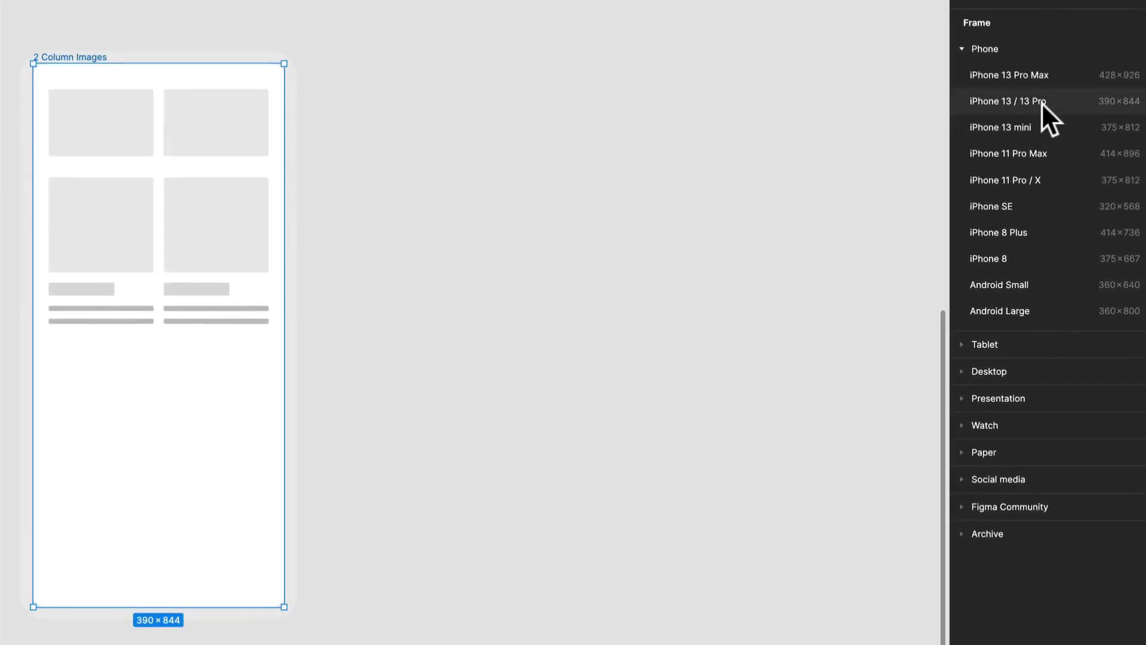
pyautogui.click(1041, 102)
pyautogui.moveTo(550, 315); pyautogui.dragTo(494, 289)
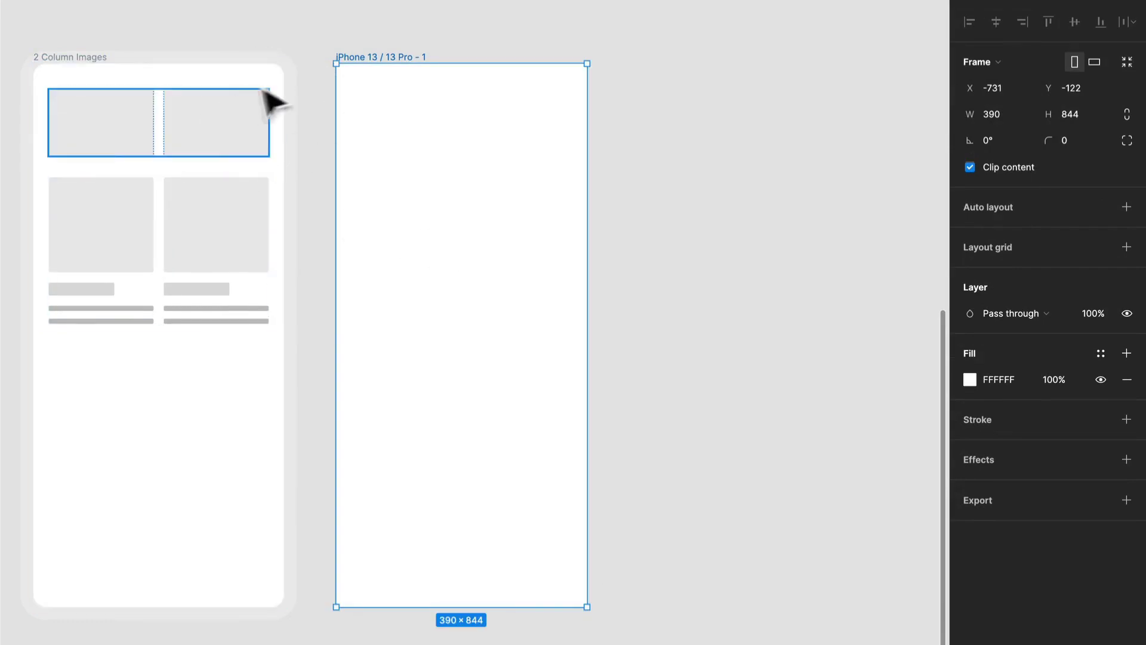
pyautogui.click(1068, 141)
pyautogui.write('20')
pyautogui.press('Return')
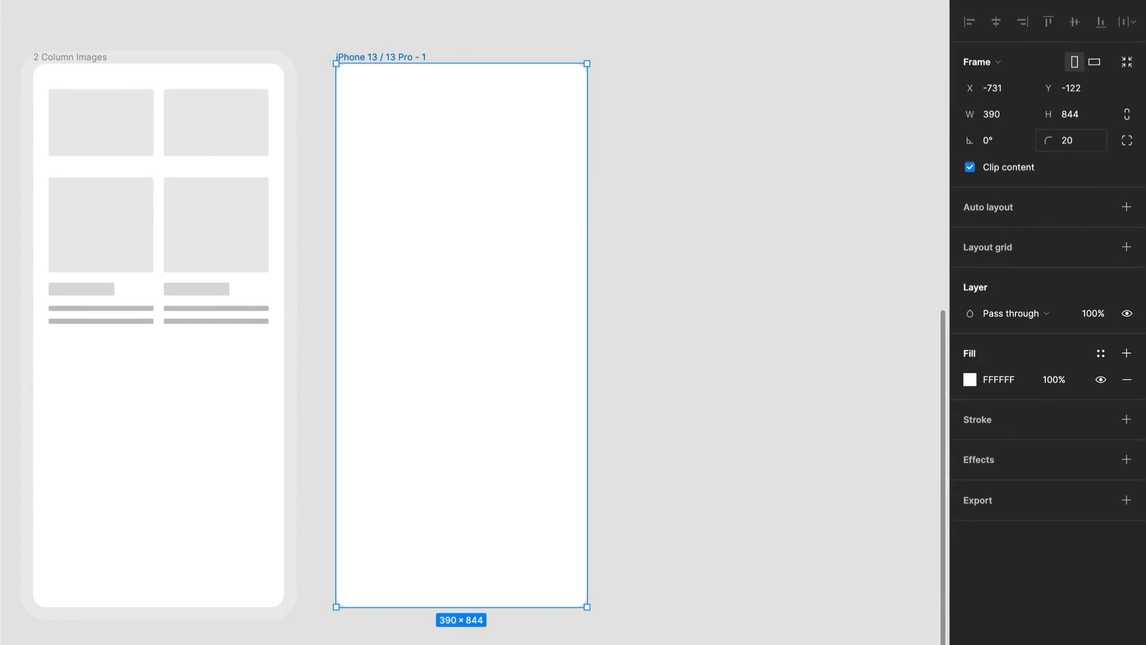
# Add a stroke to the iPhone frame using the colour EDEDED sampled from the neighbouring frame's border
pyautogui.click(1126, 419)
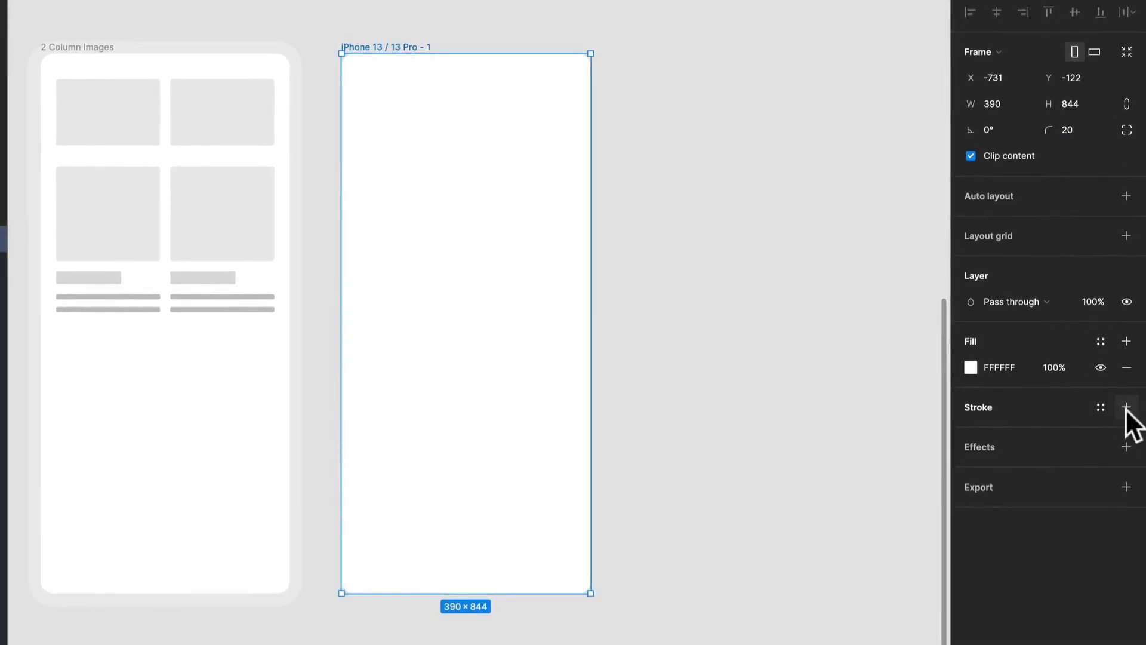
pyautogui.click(971, 432)
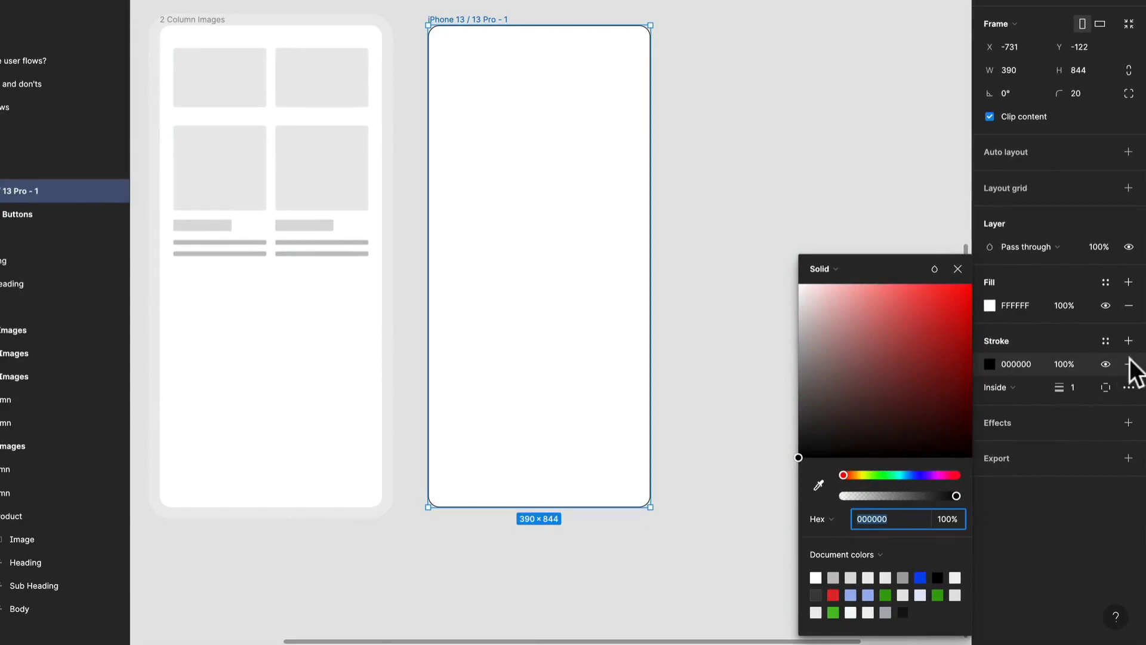
pyautogui.click(819, 485)
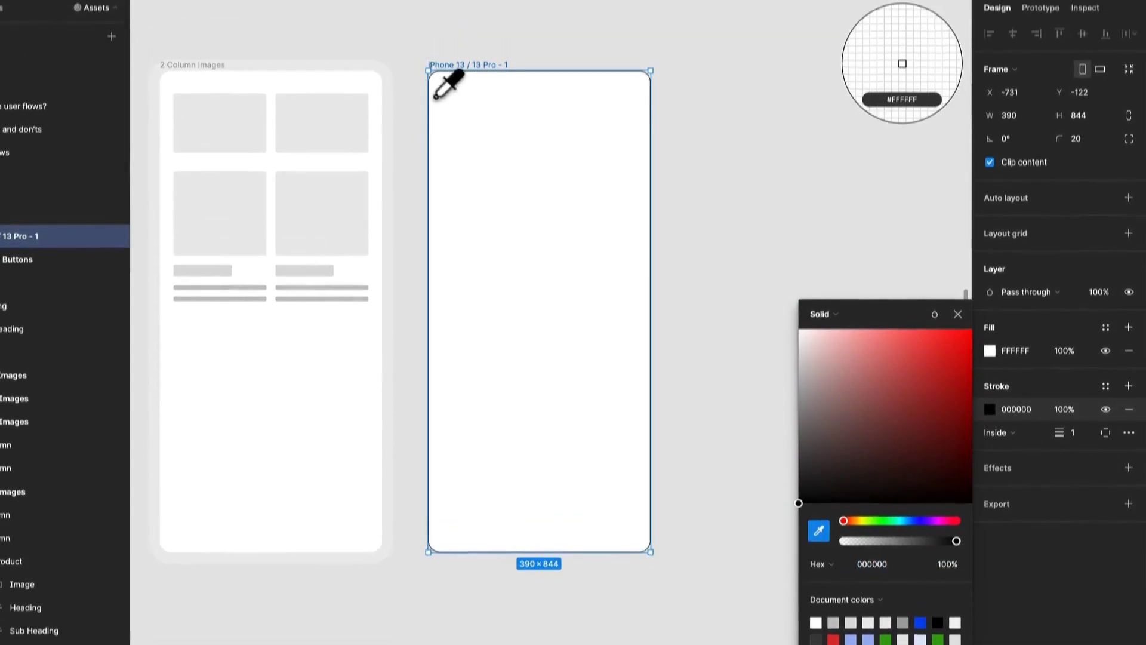
pyautogui.click(385, 108)
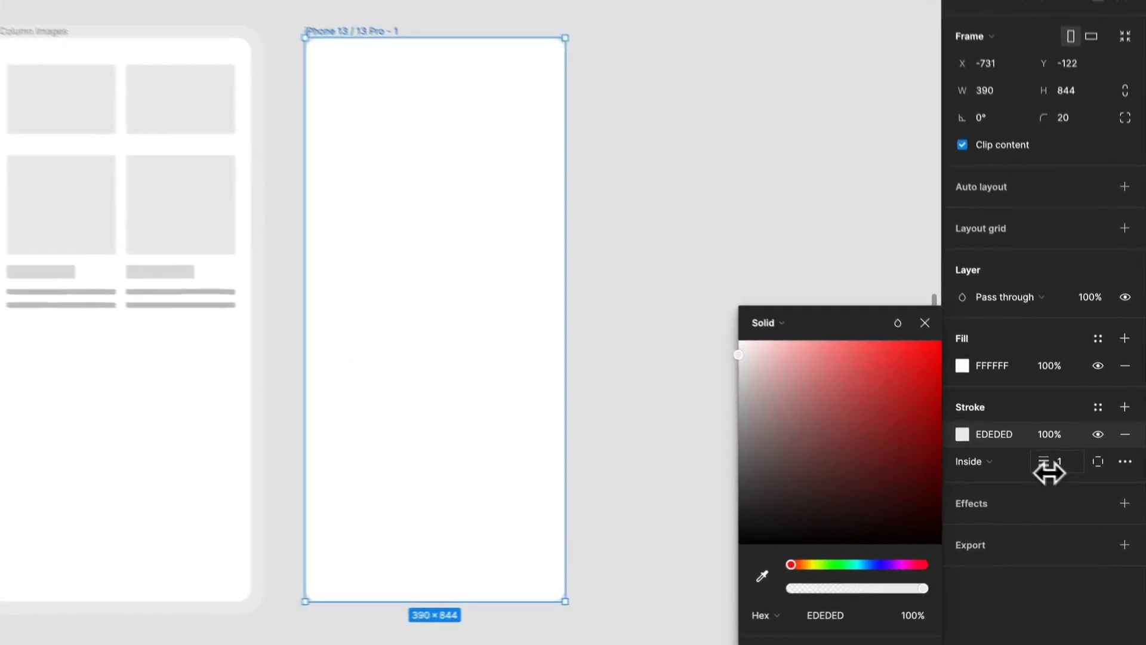
# Set the iPhone frame's stroke to a weight of 10, the grey 6B6B6B and the Outside position
pyautogui.moveTo(1048, 474)
pyautogui.mouseDown()
pyautogui.moveTo(1074, 470)
pyautogui.moveTo(1055, 471)
pyautogui.mouseUp()
pyautogui.moveTo(747, 358)
pyautogui.mouseDown()
pyautogui.moveTo(717, 476)
pyautogui.moveTo(749, 459)
pyautogui.mouseUp()
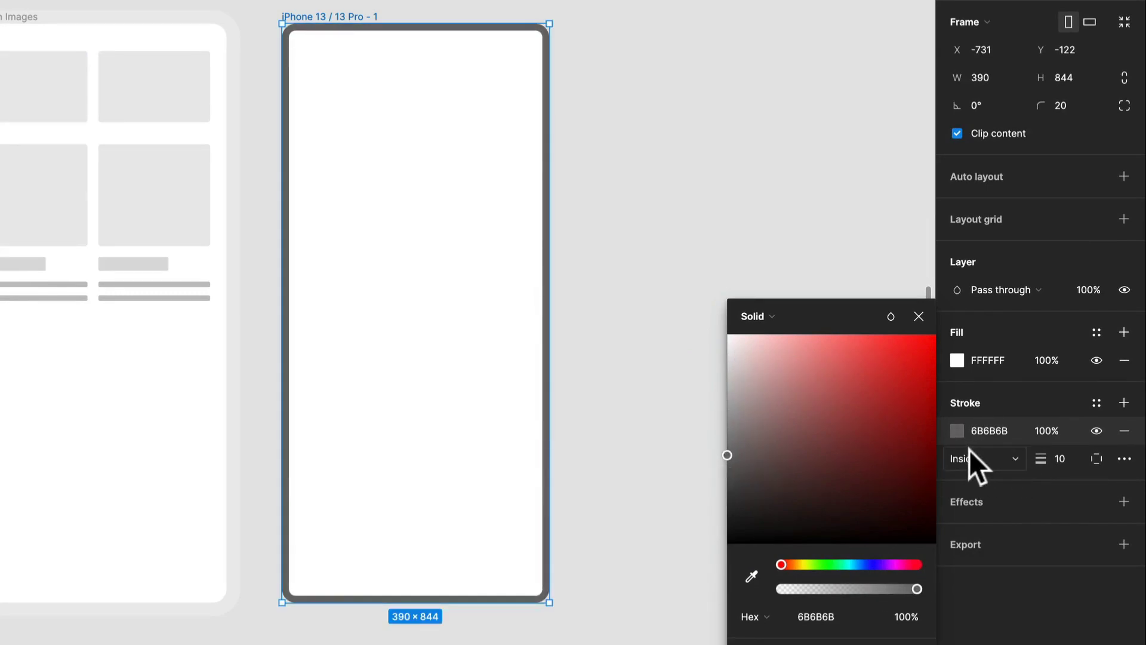
pyautogui.click(1001, 459)
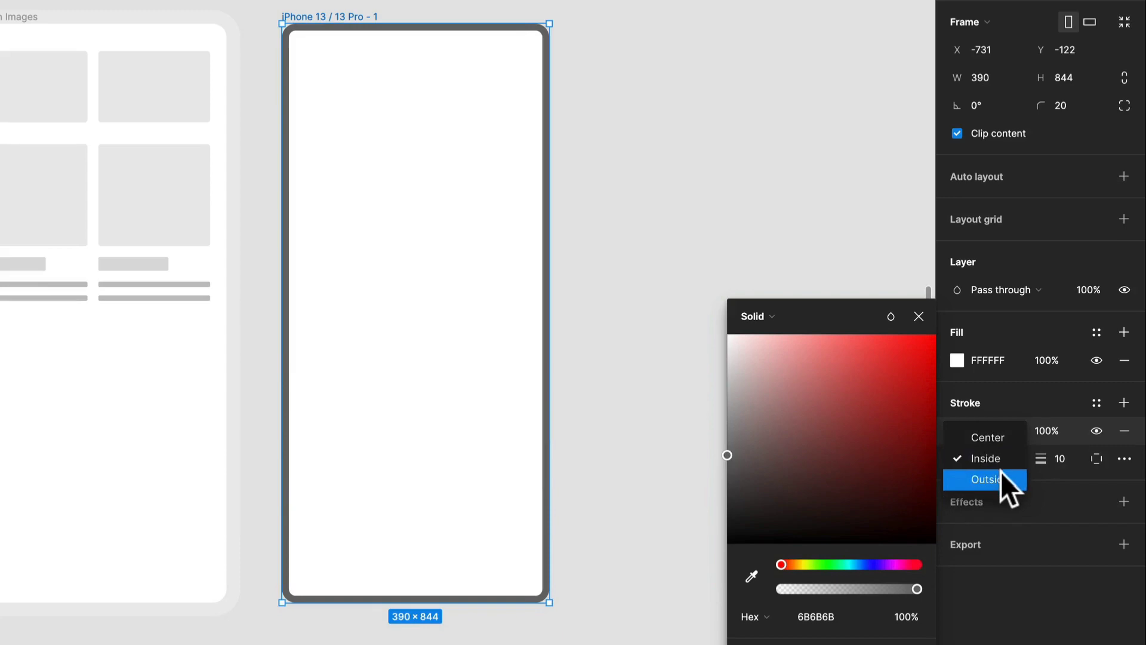
pyautogui.click(1001, 473)
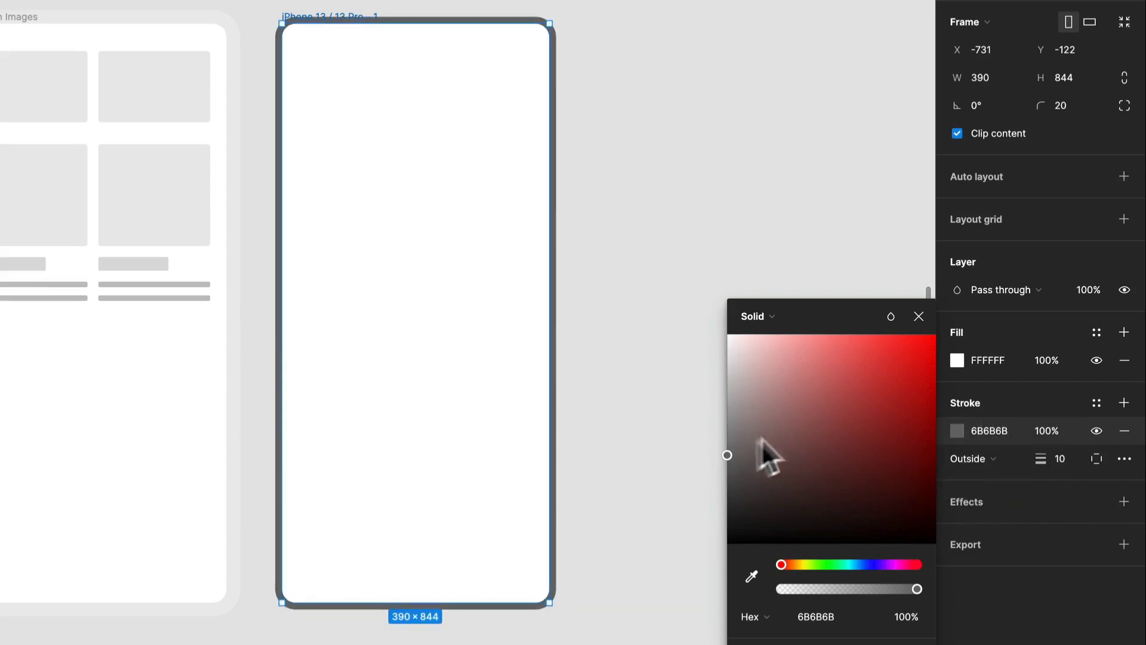
# Lighten the iPhone frame's stroke colour to 777575 and set its weight to 20
pyautogui.moveTo(754, 456)
pyautogui.mouseDown()
pyautogui.moveTo(729, 487)
pyautogui.moveTo(730, 445)
pyautogui.mouseUp()
pyautogui.moveTo(1050, 465); pyautogui.dragTo(1067, 473)
pyautogui.click(722, 165)
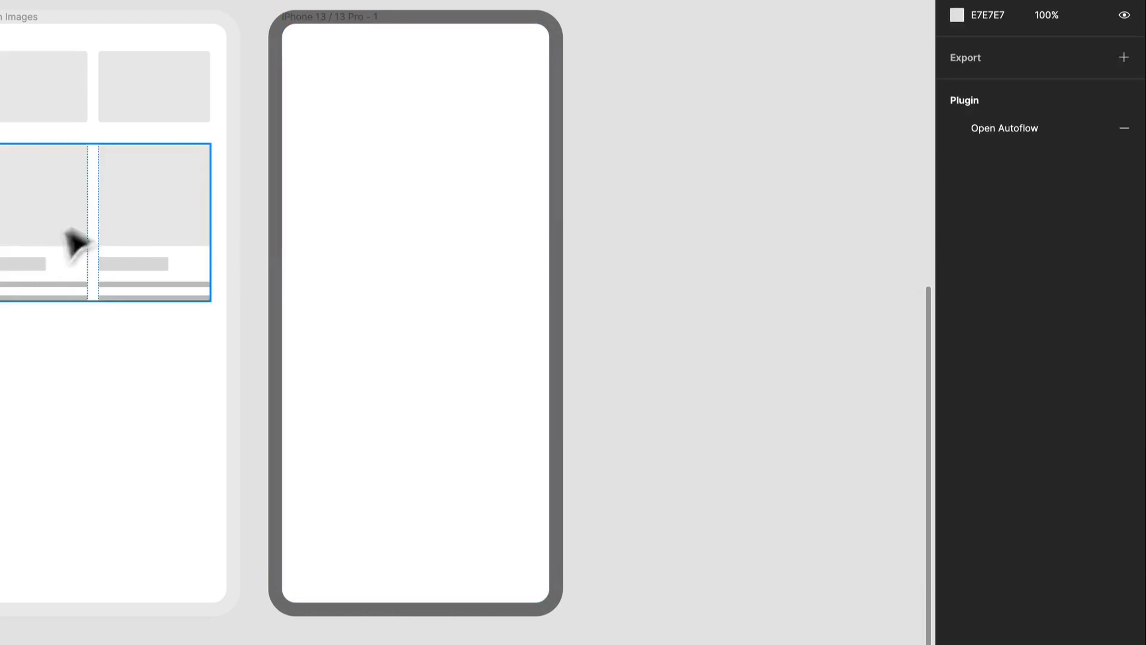
# Add vertical auto layout to the iPhone frame with horizontal and vertical padding of 16 and item spacing of 16
pyautogui.click(445, 149)
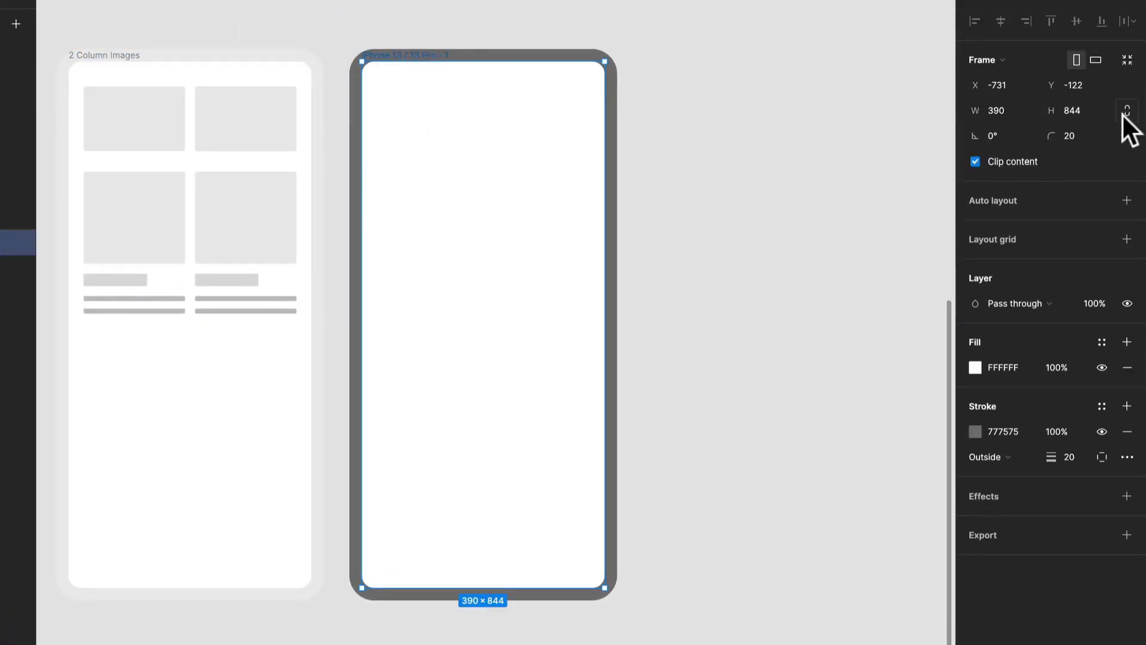
pyautogui.click(1126, 201)
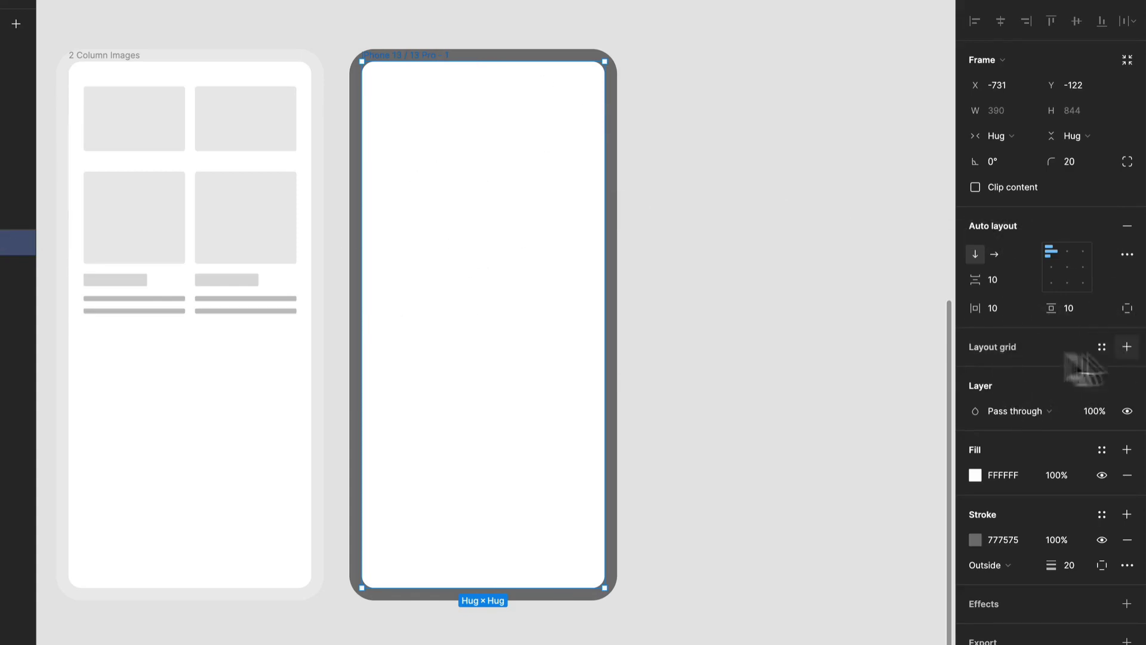
pyautogui.click(1019, 308)
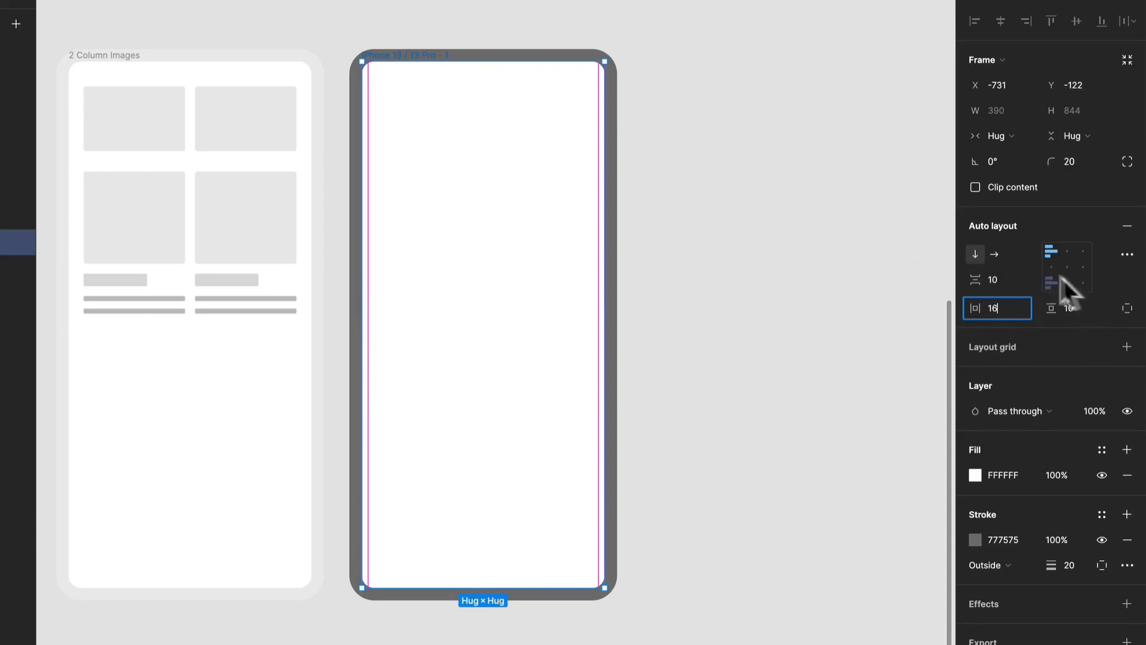
pyautogui.press('Tab')
pyautogui.write('16')
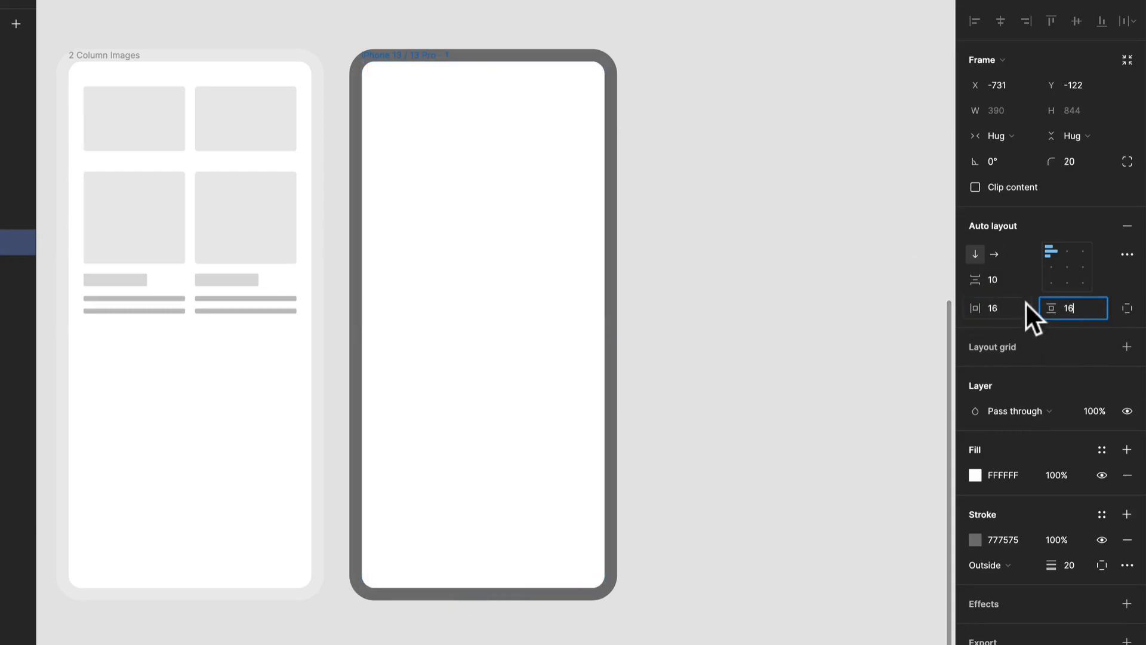
pyautogui.click(1000, 278)
pyautogui.write('16')
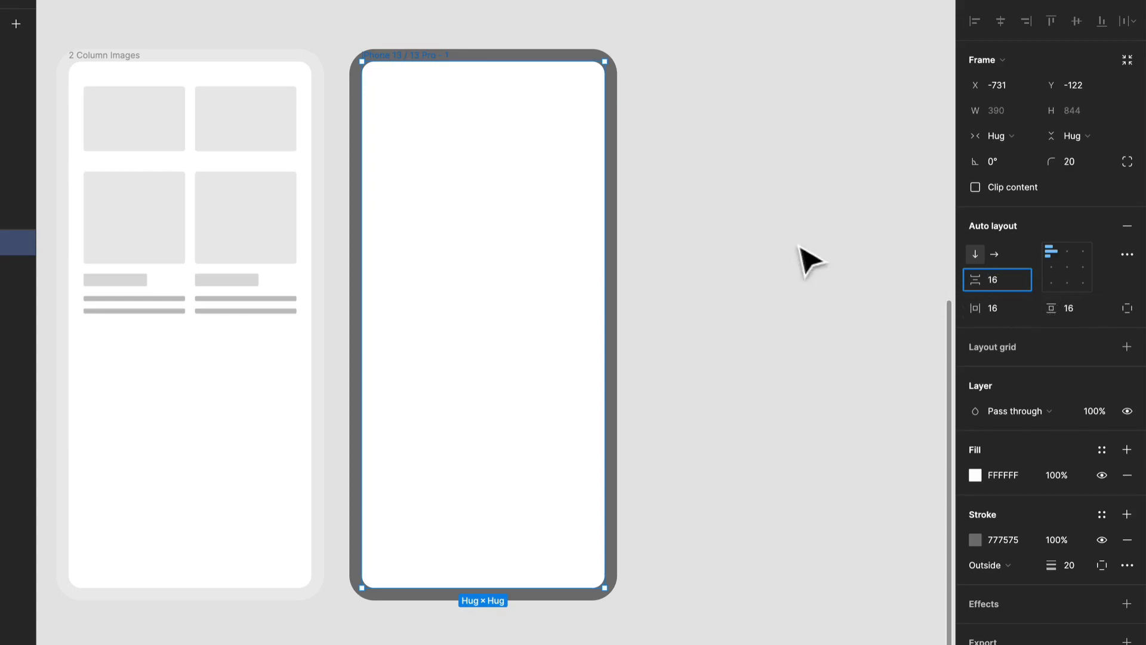
pyautogui.click(810, 261)
# Draw a rectangle about 204 by 196 on the empty canvas beside the iPhone frame
pyautogui.click(162, 137)
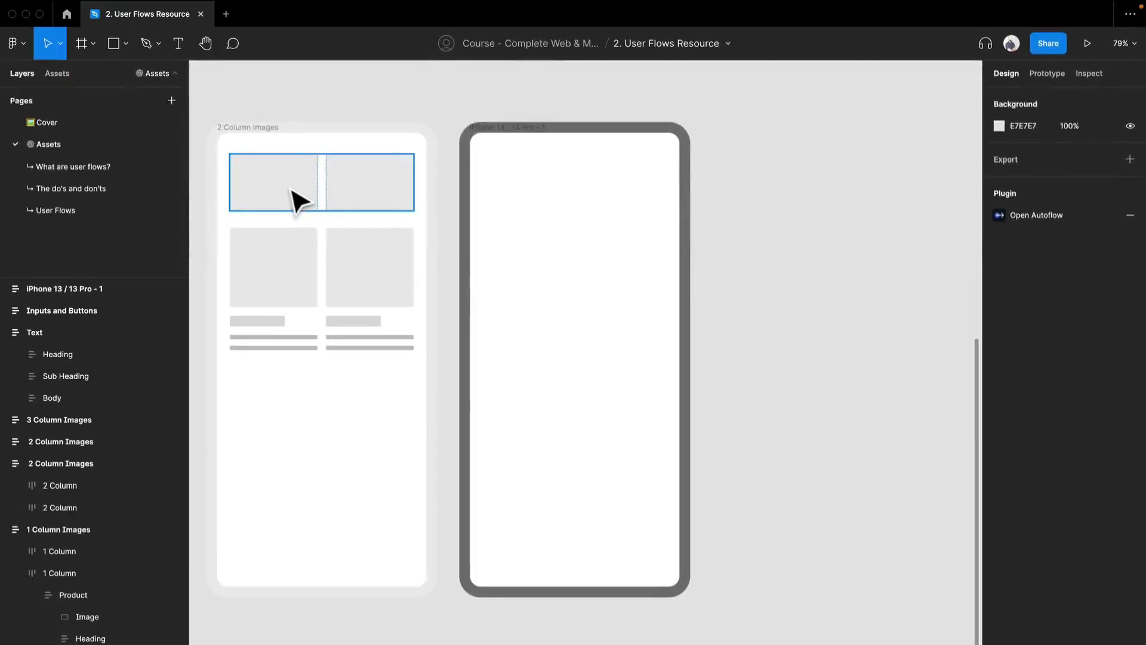
pyautogui.click(848, 323)
pyautogui.press('r')
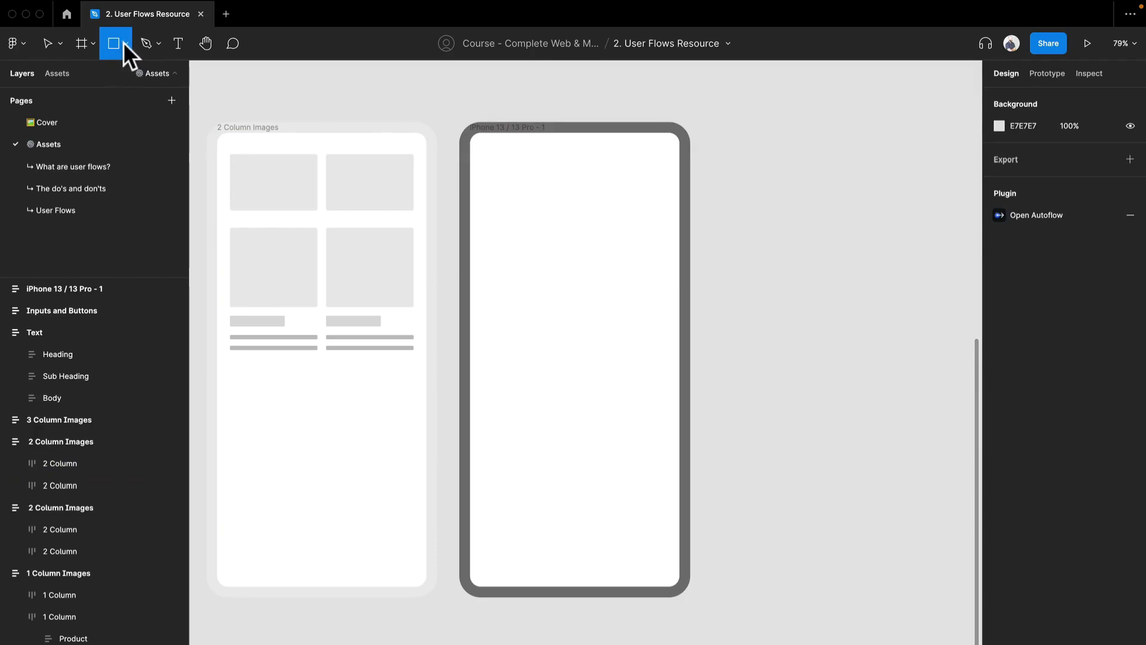
pyautogui.moveTo(740, 177)
pyautogui.mouseDown()
pyautogui.moveTo(793, 269)
pyautogui.moveTo(833, 285)
pyautogui.moveTo(825, 264)
pyautogui.moveTo(850, 282)
pyautogui.moveTo(734, 263)
pyautogui.mouseUp()
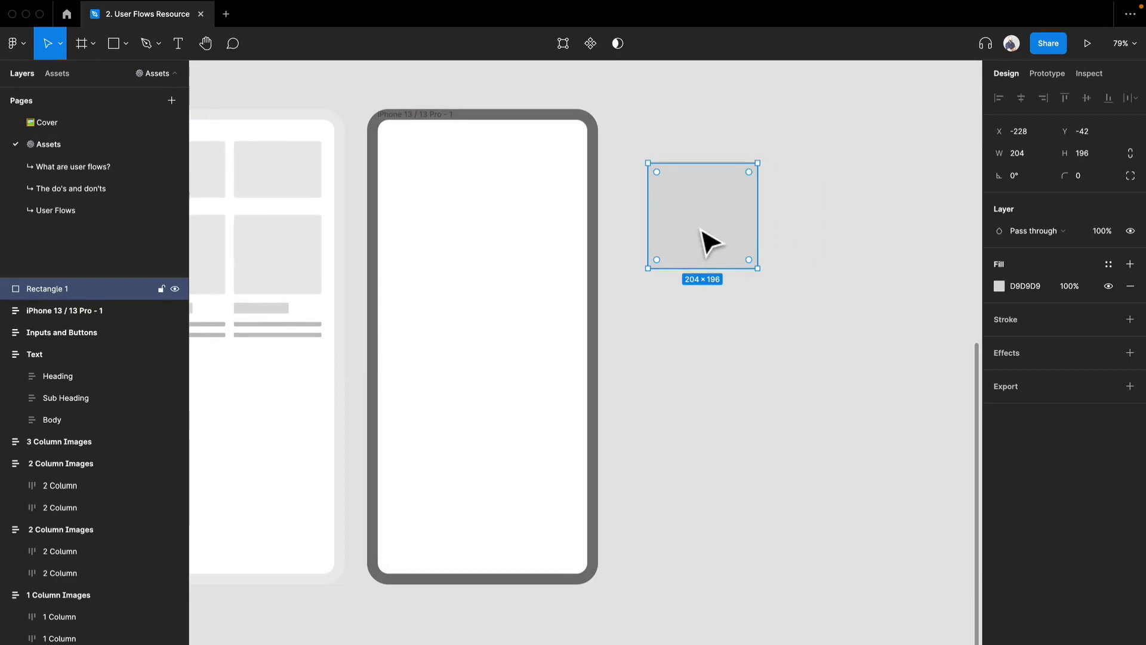
# Duplicate the rectangle alongside the original and darken the fill of both to the grey 7A7A7A
pyautogui.moveTo(715, 239); pyautogui.dragTo(815, 230)
pyautogui.moveTo(826, 355); pyautogui.dragTo(714, 260)
pyautogui.click(998, 341)
pyautogui.moveTo(848, 418); pyautogui.dragTo(818, 444)
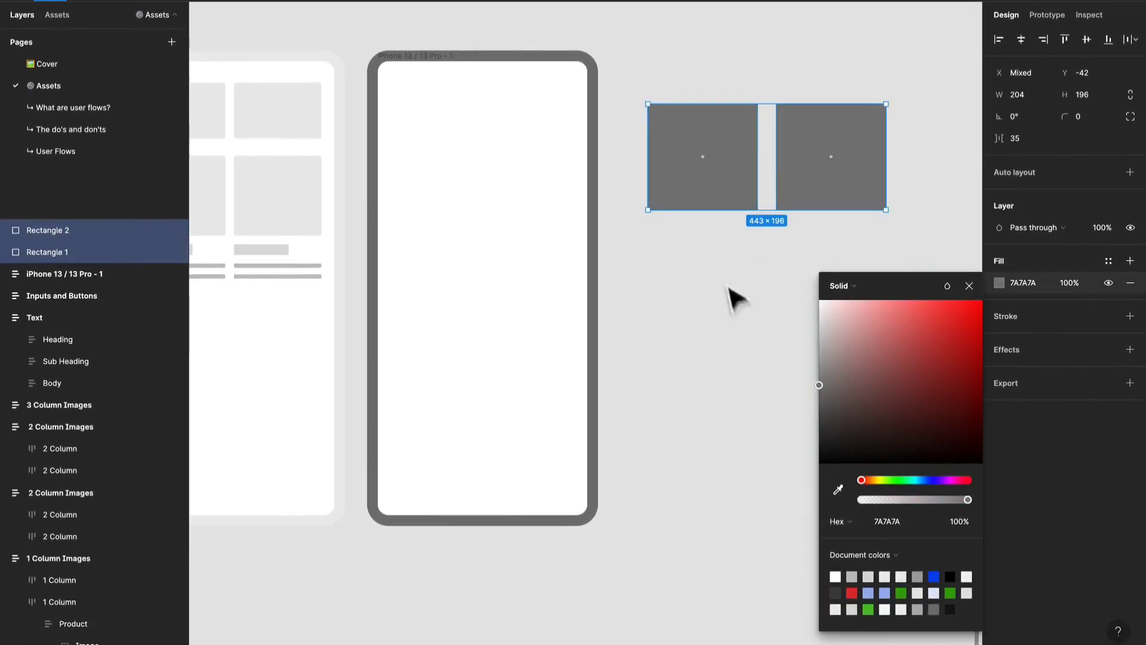
pyautogui.click(735, 297)
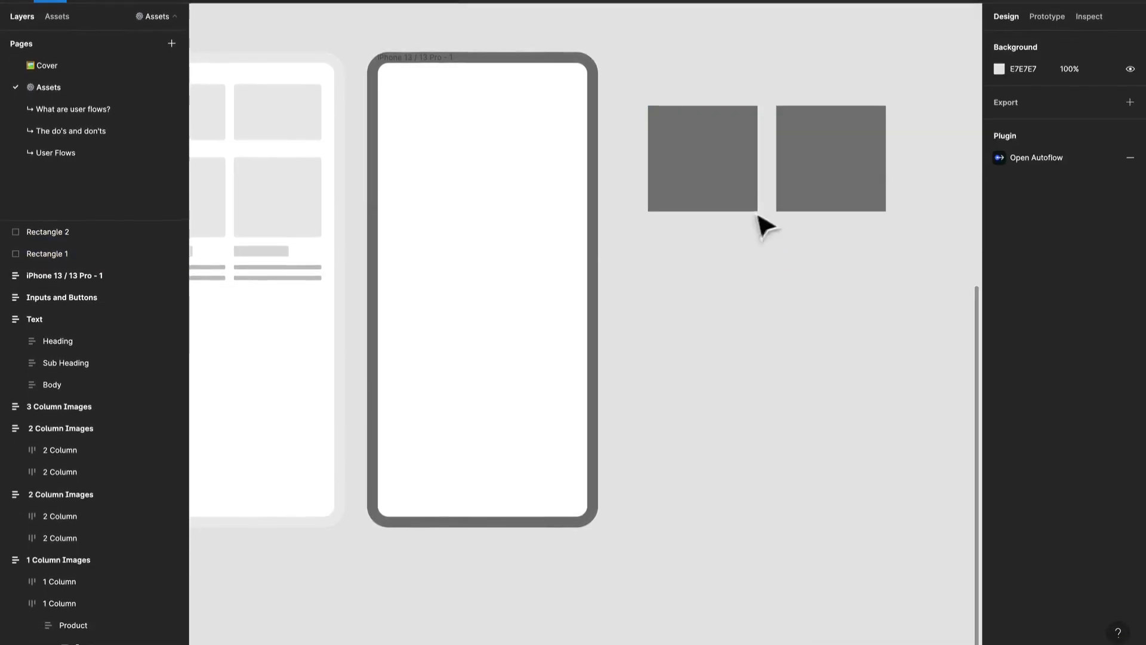
# Wrap the two grey rectangles together in an auto layout frame
pyautogui.click(824, 171)
pyautogui.click(683, 178)
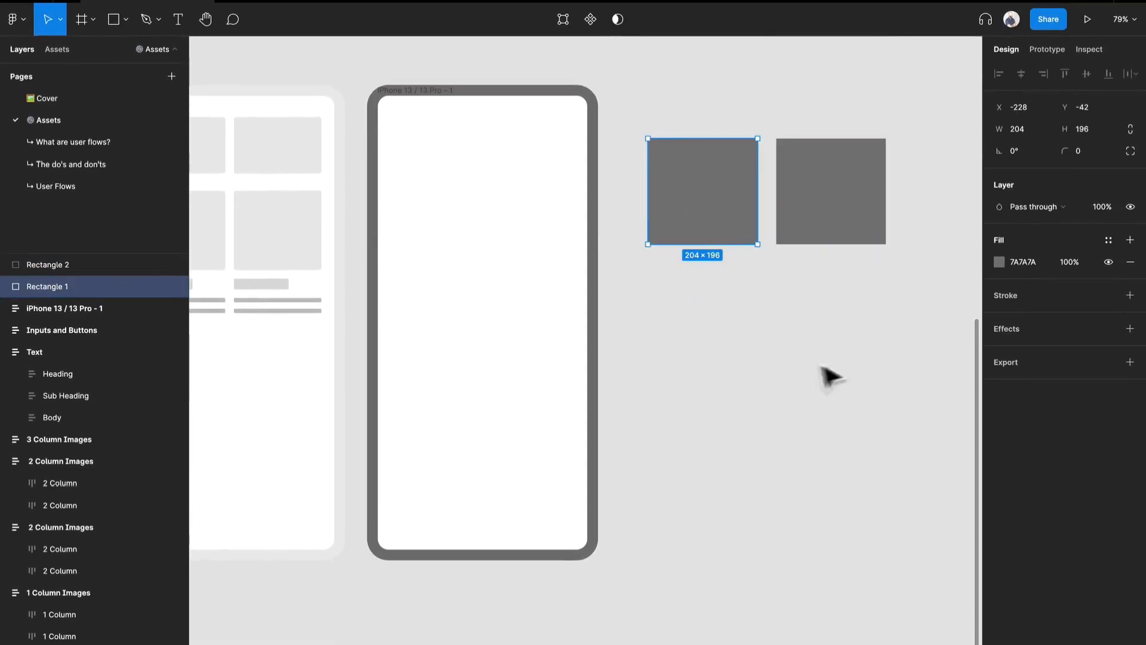
pyautogui.moveTo(757, 197); pyautogui.dragTo(700, 225)
pyautogui.moveTo(845, 385); pyautogui.dragTo(704, 190)
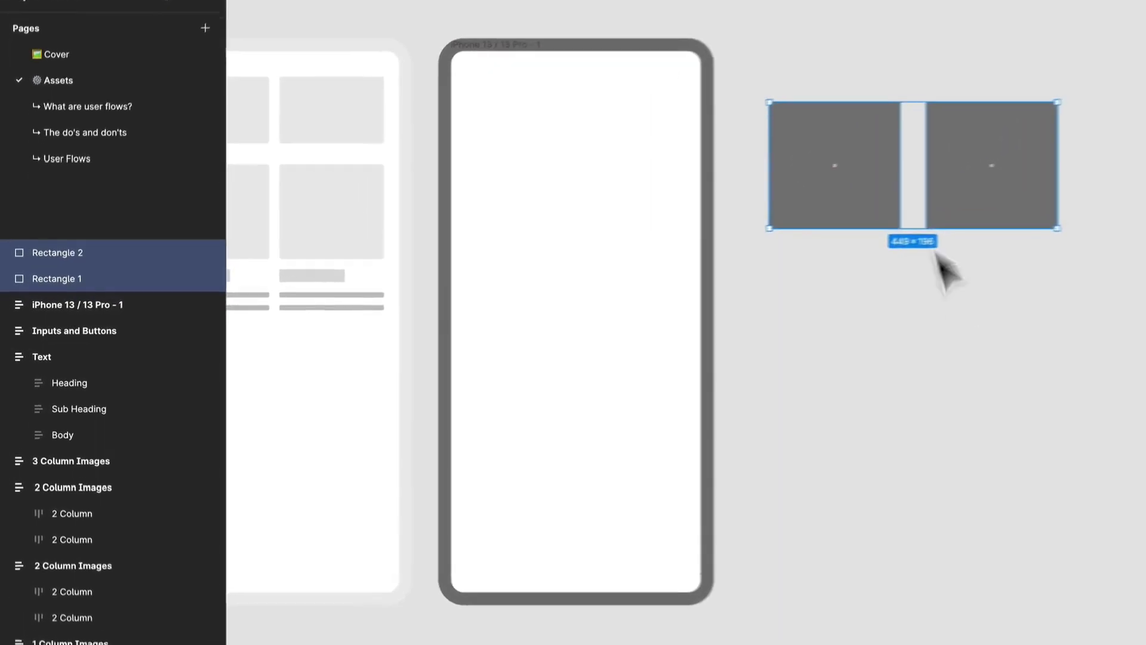
pyautogui.rightClick(738, 211)
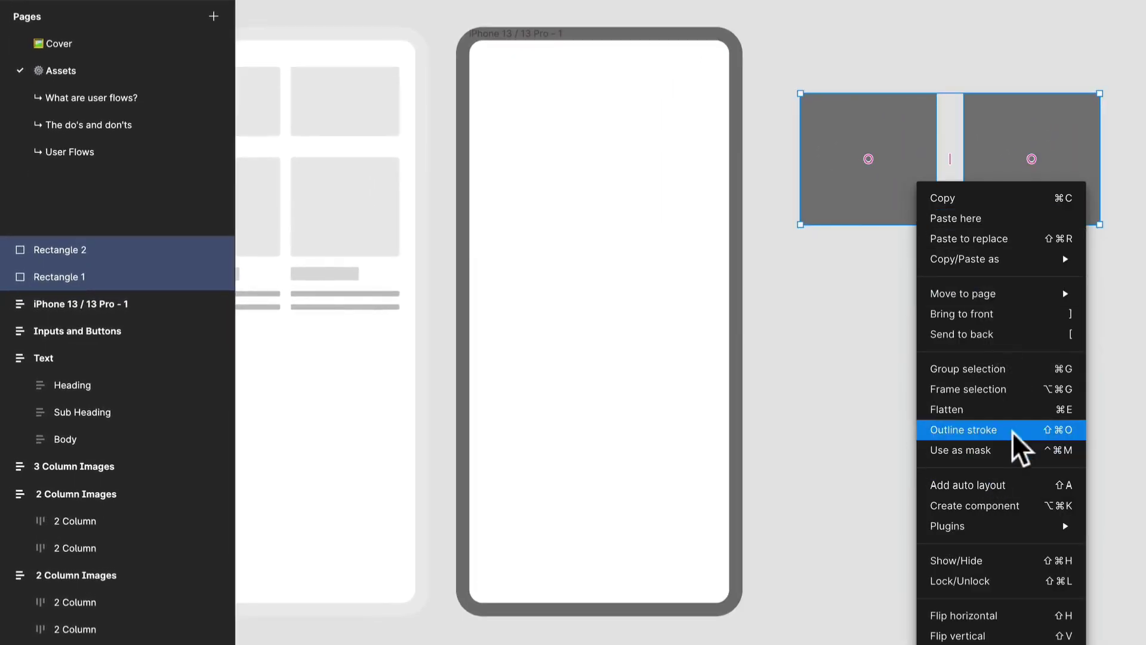
pyautogui.click(1027, 481)
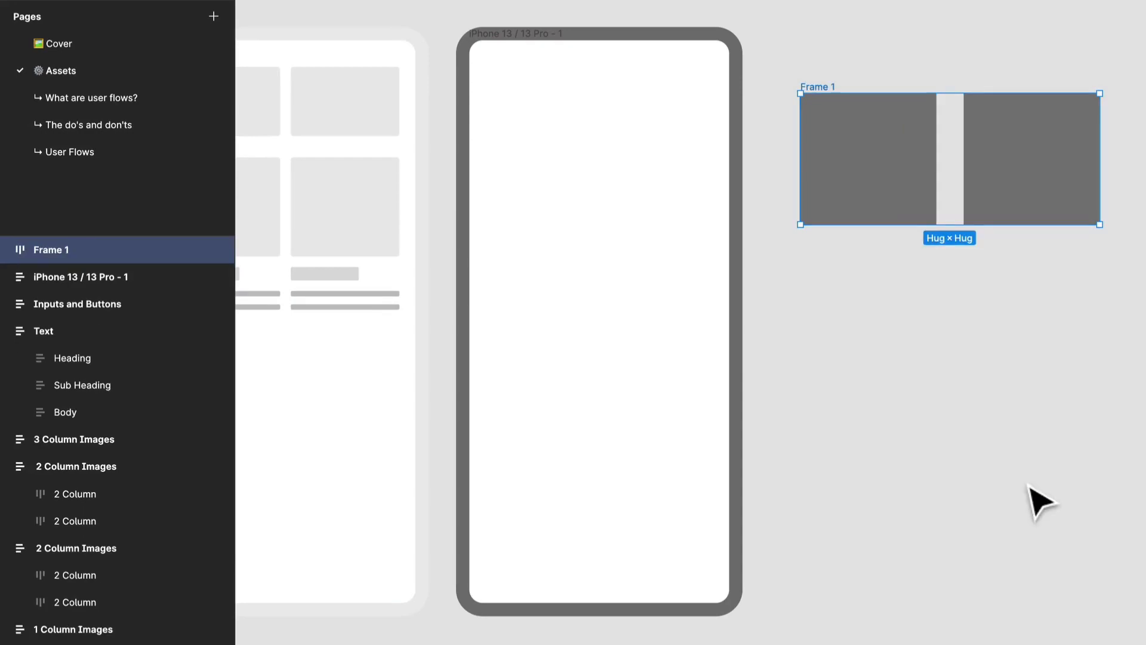
# Rename the frame holding the two rectangles to Images and set its item spacing to 16
pyautogui.hotkey('ctrl', 'r')
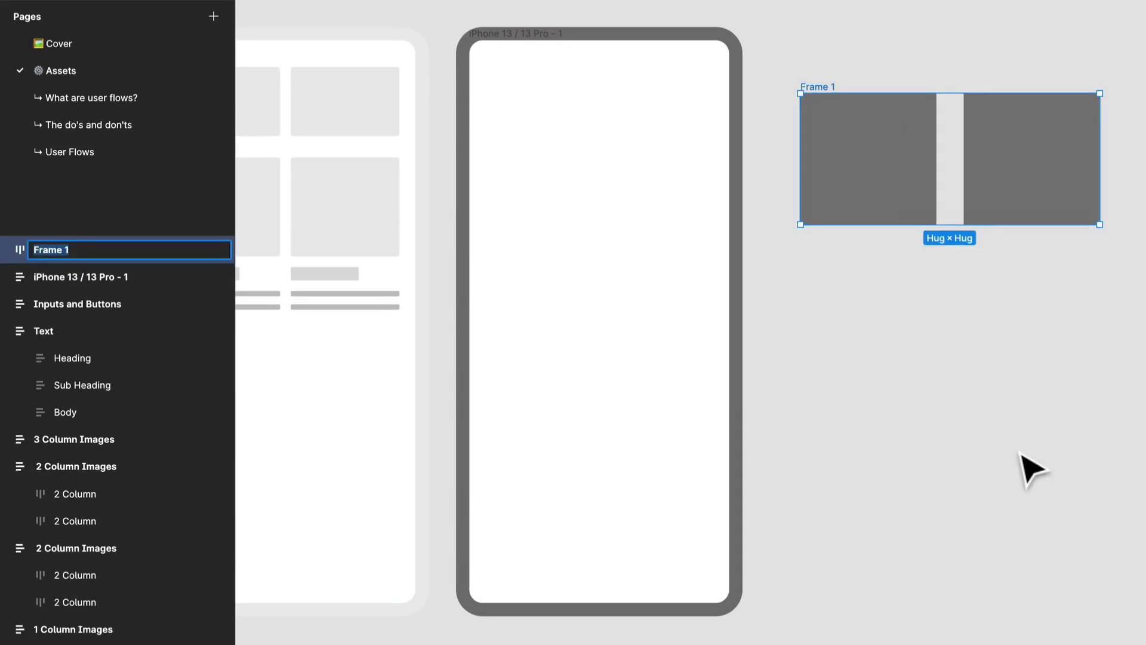
pyautogui.write('Imager')
pyautogui.press('BackSpace')
pyautogui.write('s')
pyautogui.press('Return')
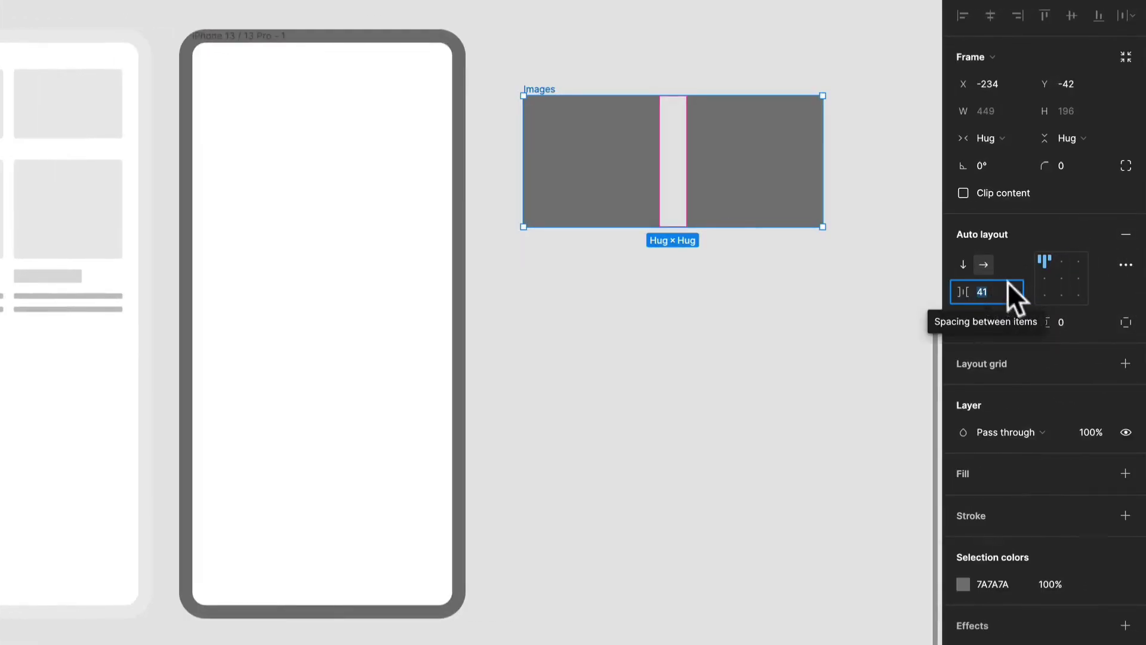
pyautogui.write('16')
pyautogui.press('Return')
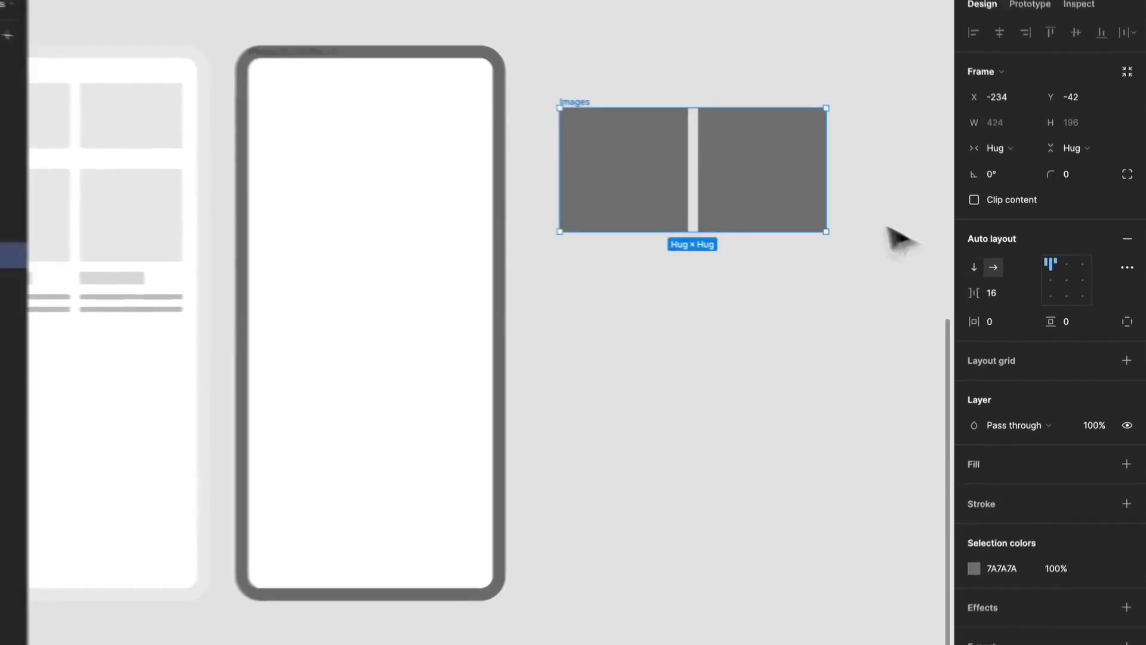
# Move the Images frame into the iPhone frame and stretch the iPhone frame to a height of 844
pyautogui.click(698, 112)
pyautogui.moveTo(669, 132); pyautogui.dragTo(493, 179)
pyautogui.click(526, 303)
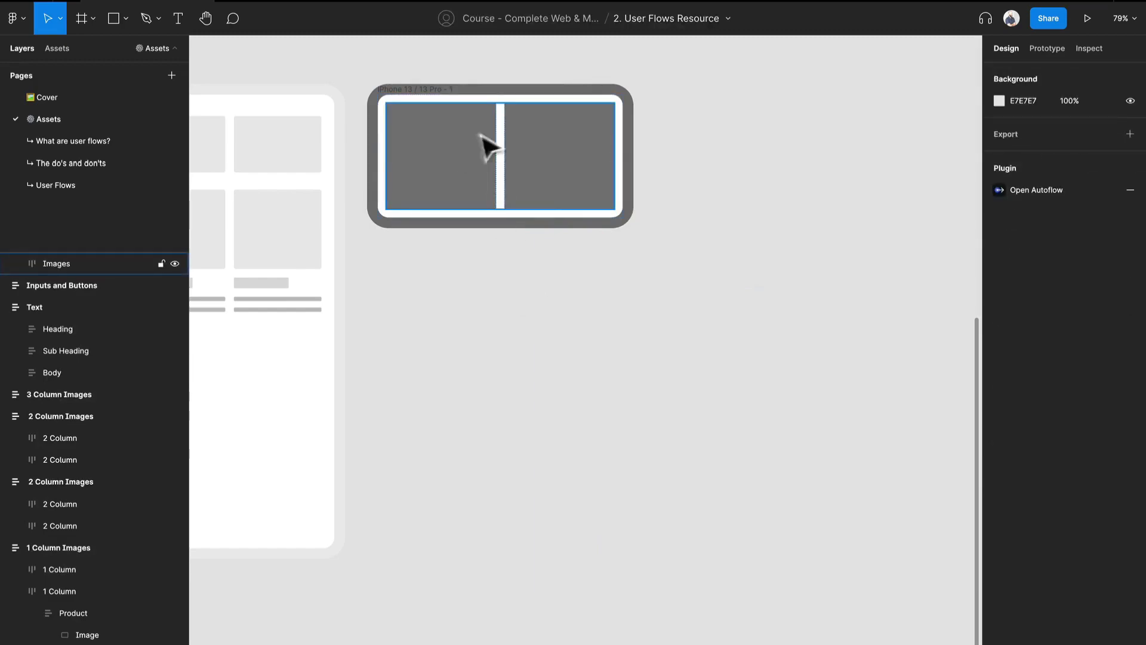
pyautogui.click(418, 219)
pyautogui.moveTo(422, 216); pyautogui.dragTo(404, 548)
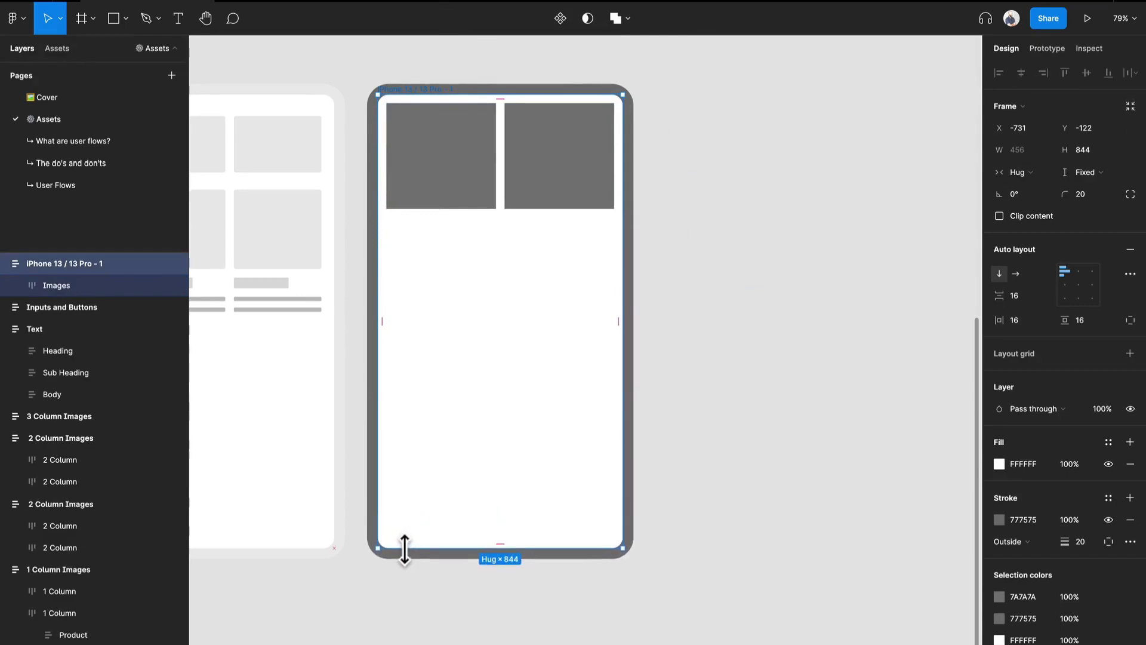
# Examine how the second product in the 2 Column Images frame nests its Body container and lines
pyautogui.click(491, 132)
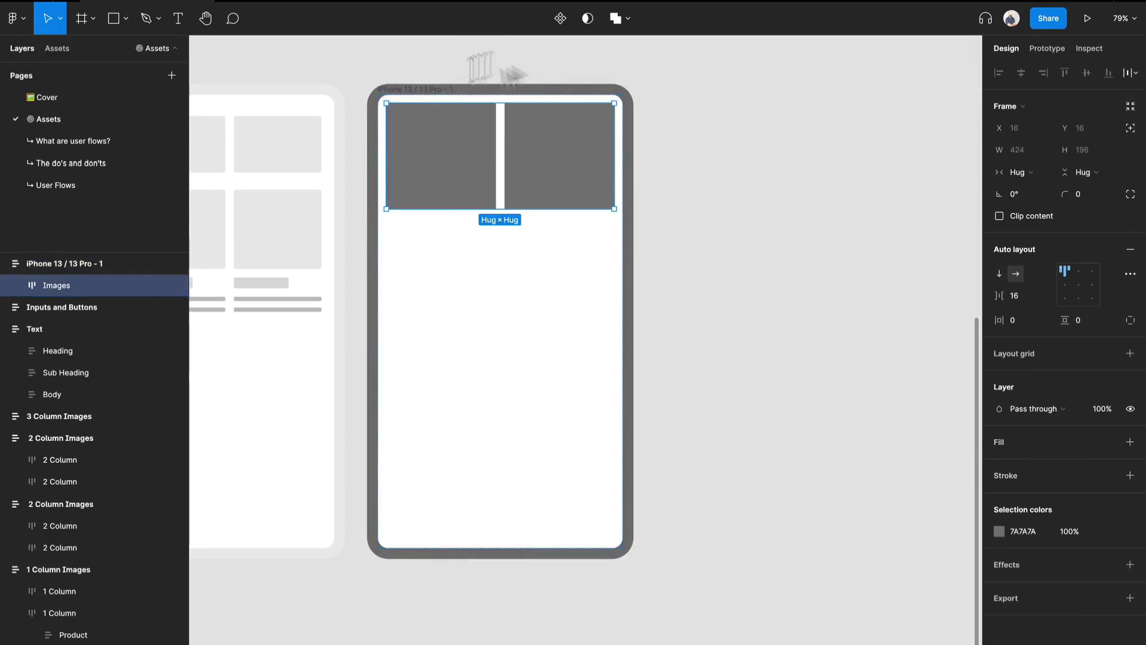
pyautogui.doubleClick(281, 291)
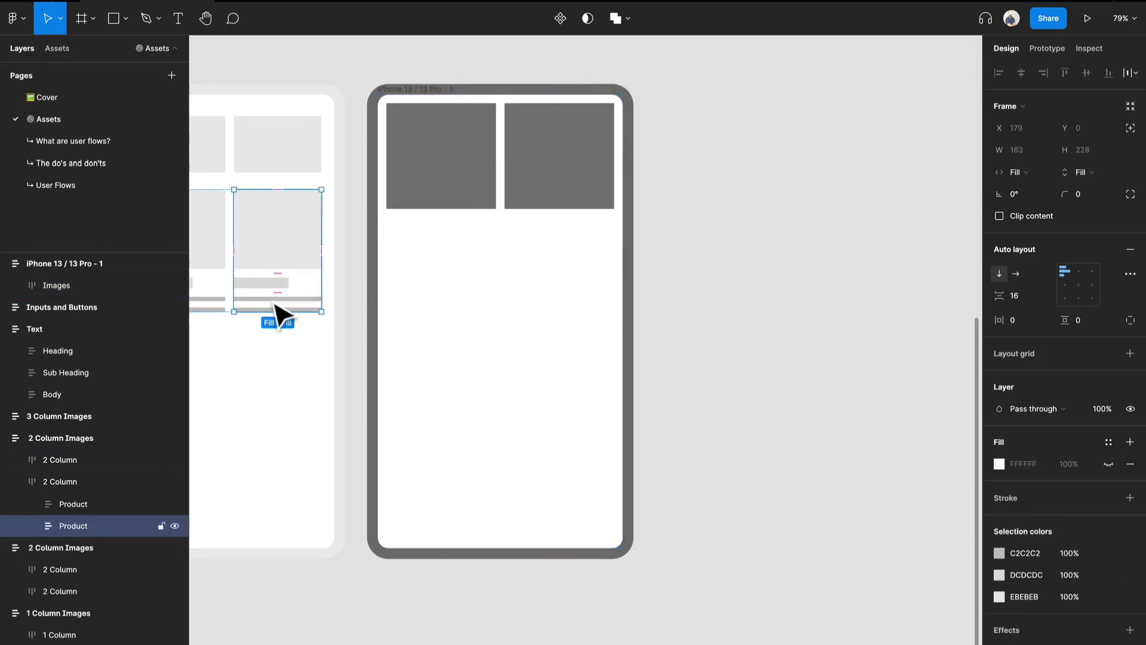
pyautogui.doubleClick(276, 309)
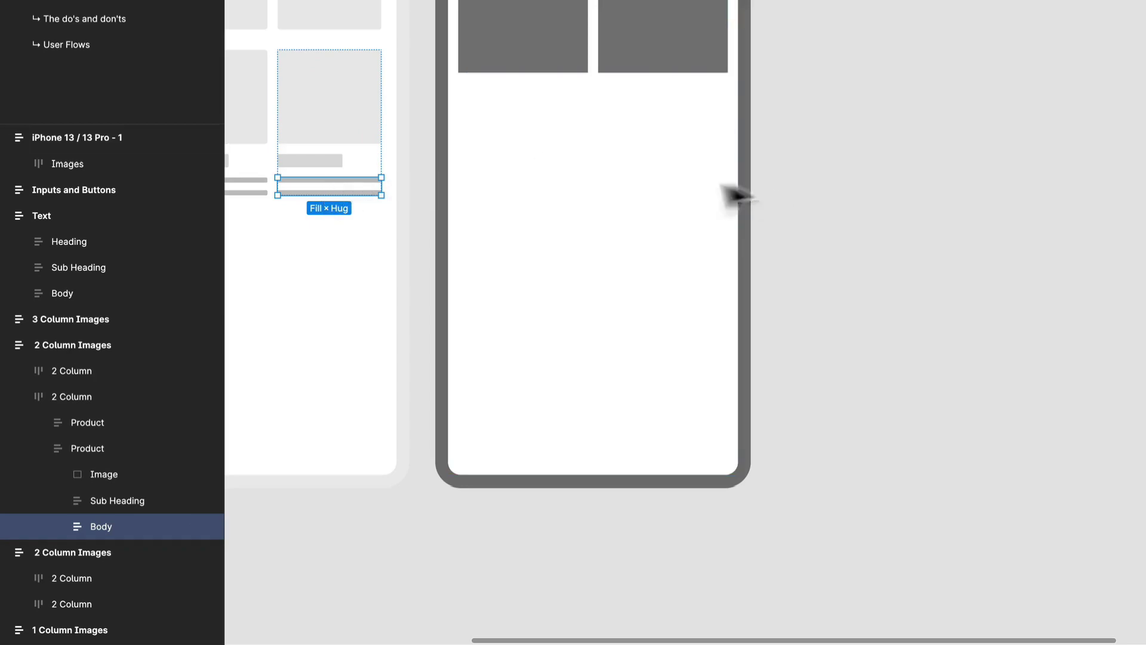
pyautogui.click(54, 527)
pyautogui.click(109, 547)
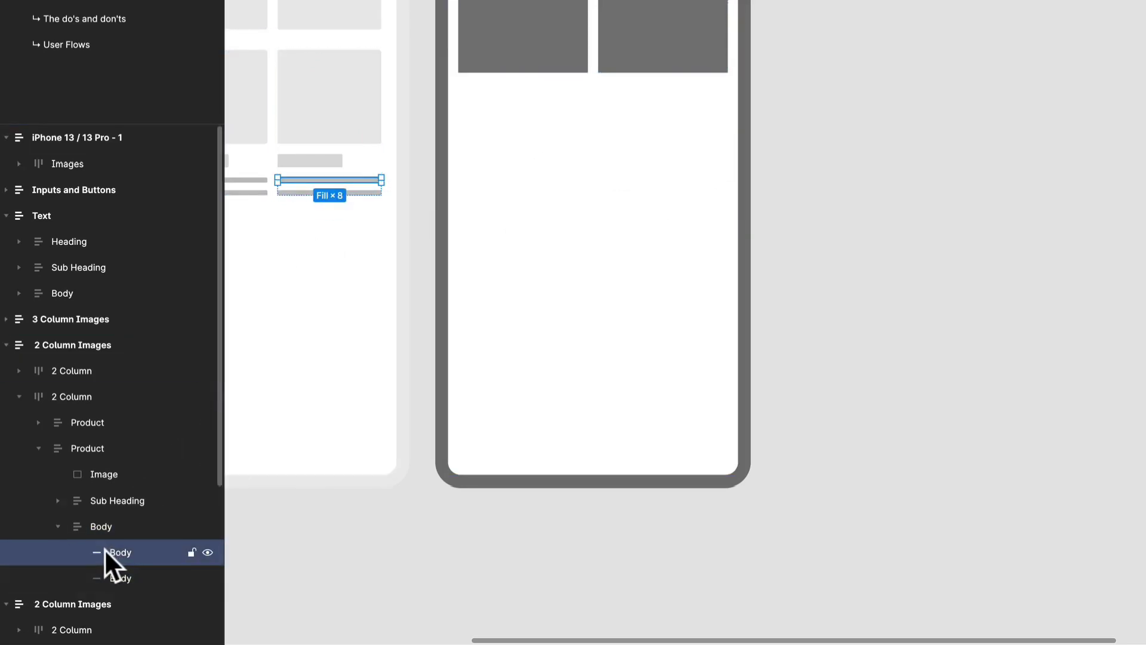
pyautogui.click(103, 528)
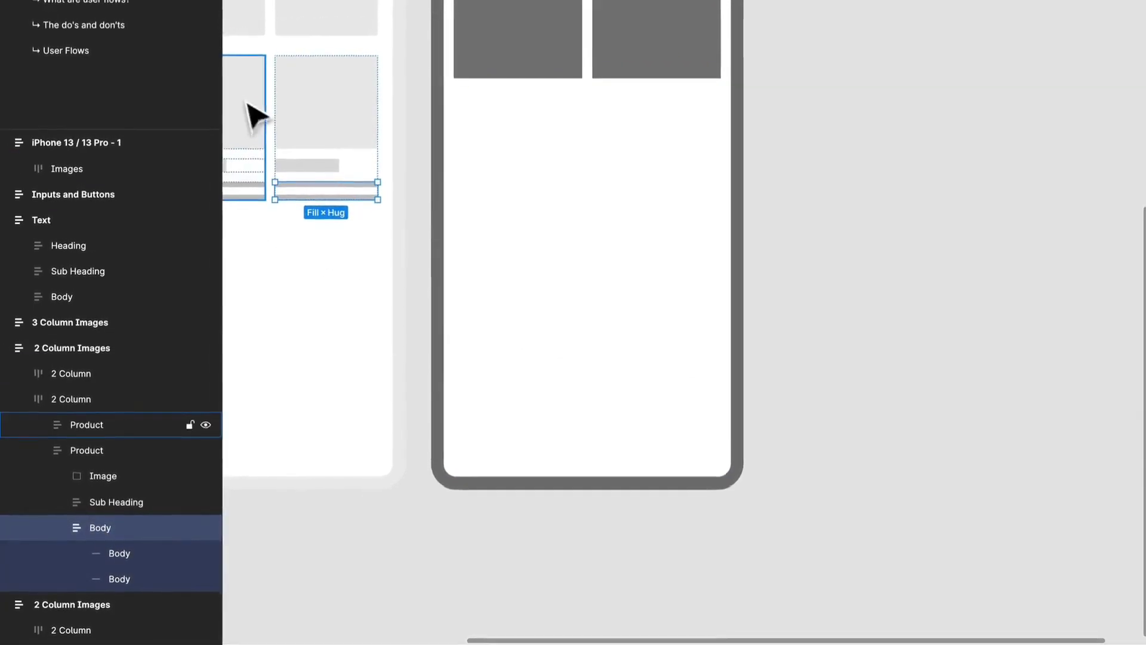
pyautogui.moveTo(391, 318); pyautogui.dragTo(537, 314)
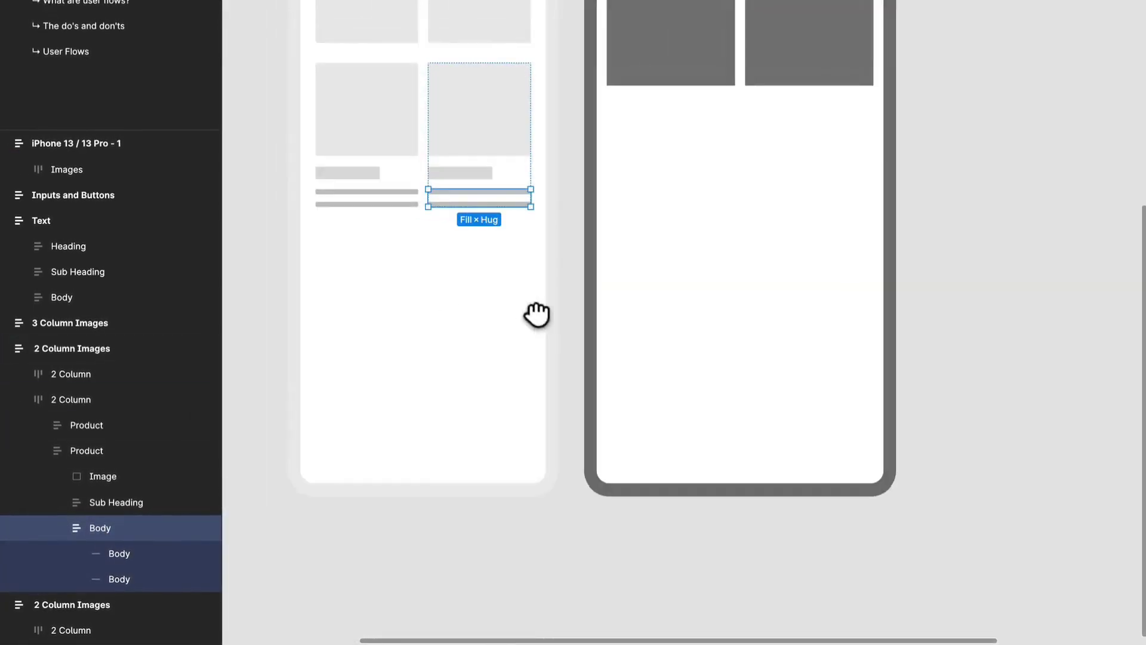
# Ungroup the second product's Sub Heading container and widen the Sub Heading bar to 134
pyautogui.click(491, 178)
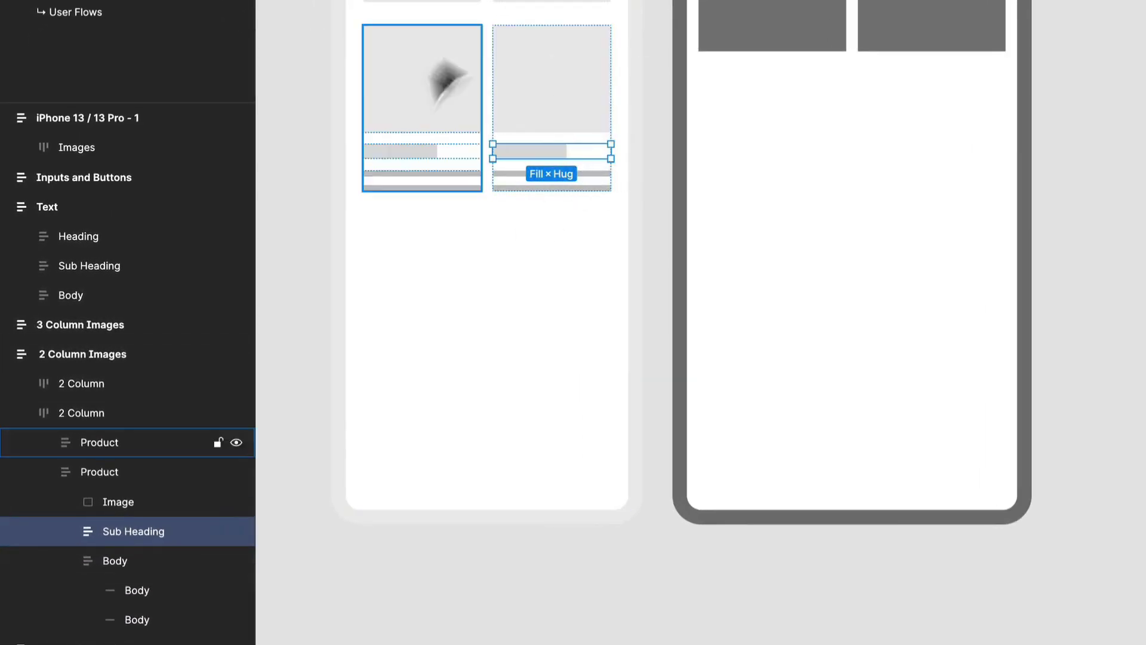
pyautogui.click(68, 532)
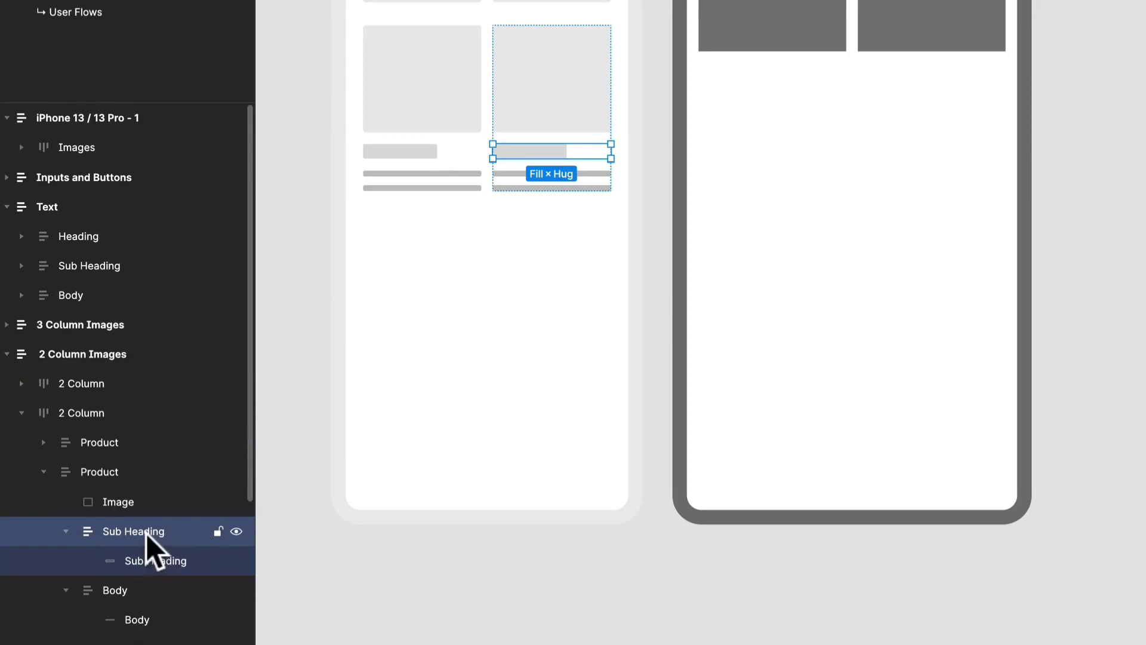
pyautogui.hotkey('ctrl', 'shift', 'g')
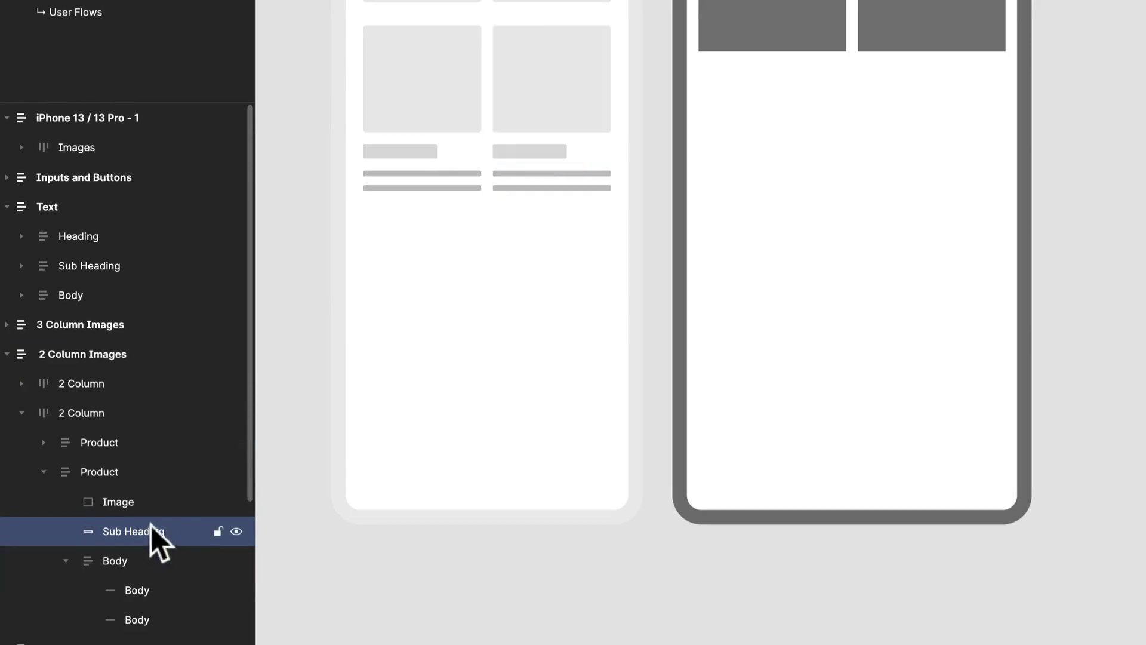
pyautogui.moveTo(570, 146); pyautogui.dragTo(591, 173)
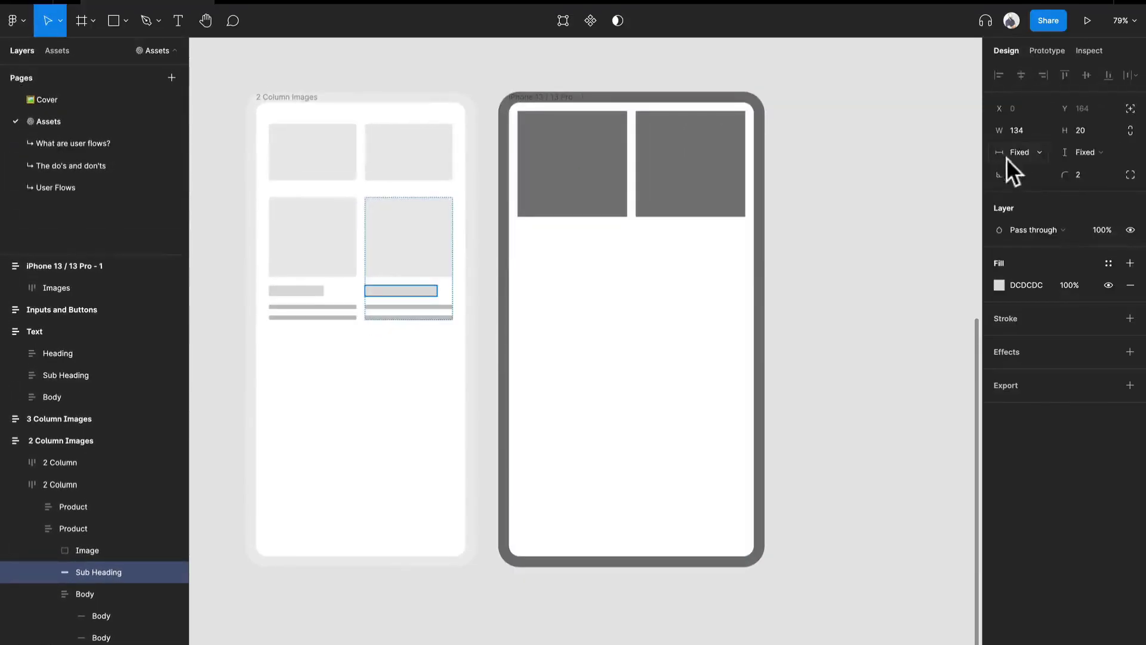
# Try setting the Sub Heading bar's width to Fill container
pyautogui.click(1013, 155)
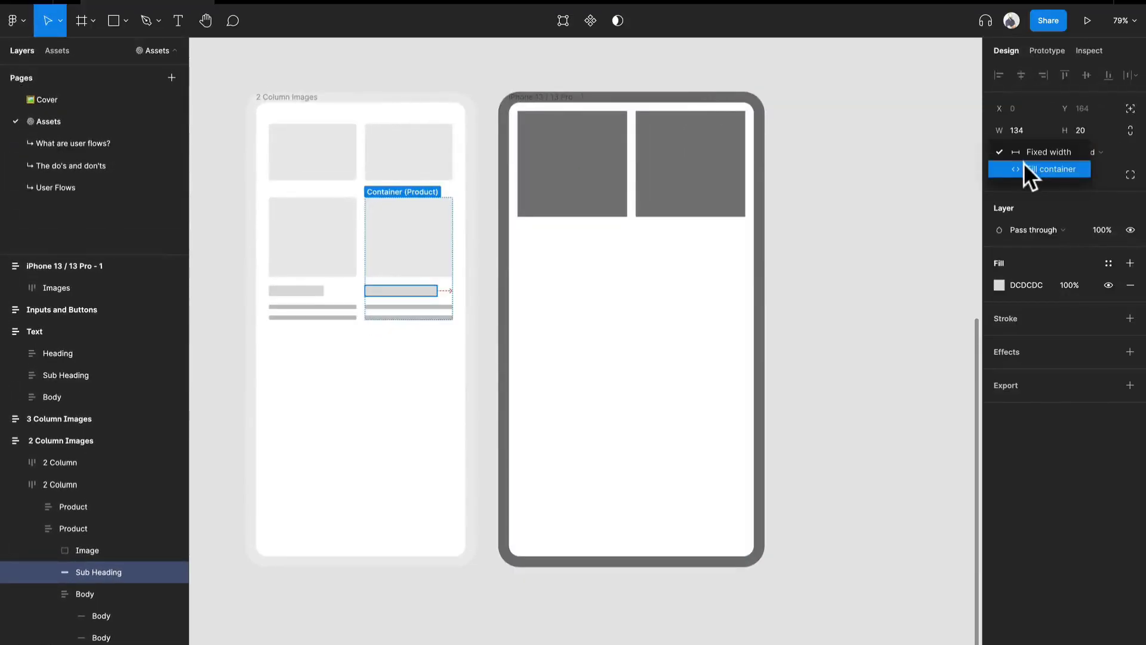
pyautogui.click(1023, 164)
pyautogui.hotkey('ctrl', 'z')
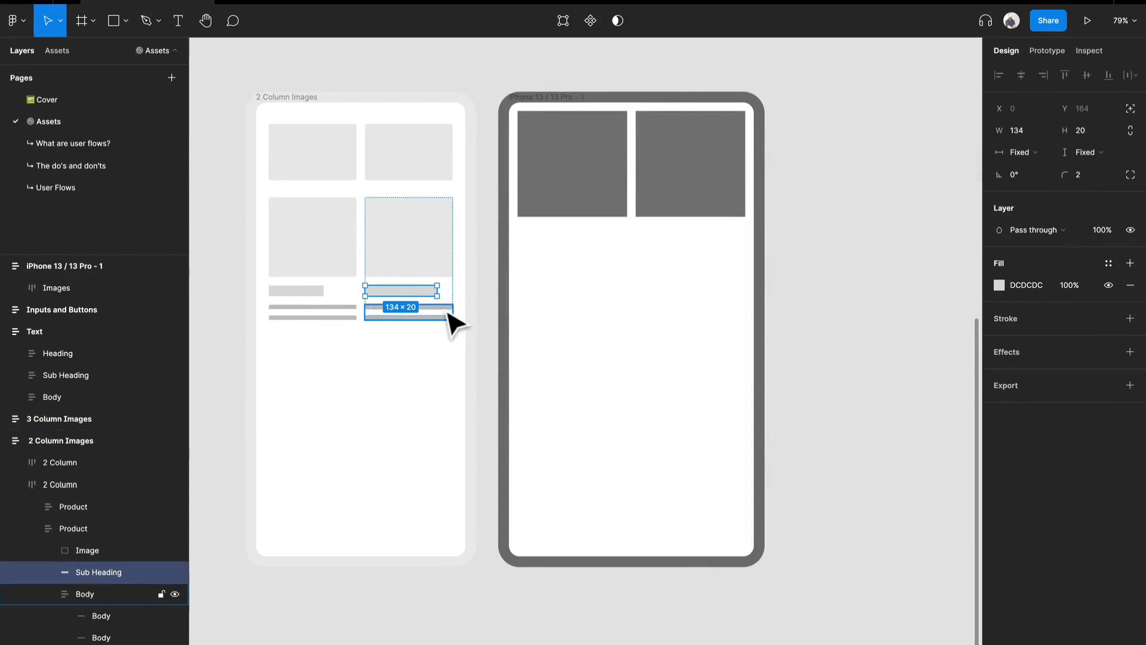
# Examine the product's Body lines, the 2 Column Images frame's auto layout settings and the buttons in the 1 Column Button Container
pyautogui.doubleClick(447, 318)
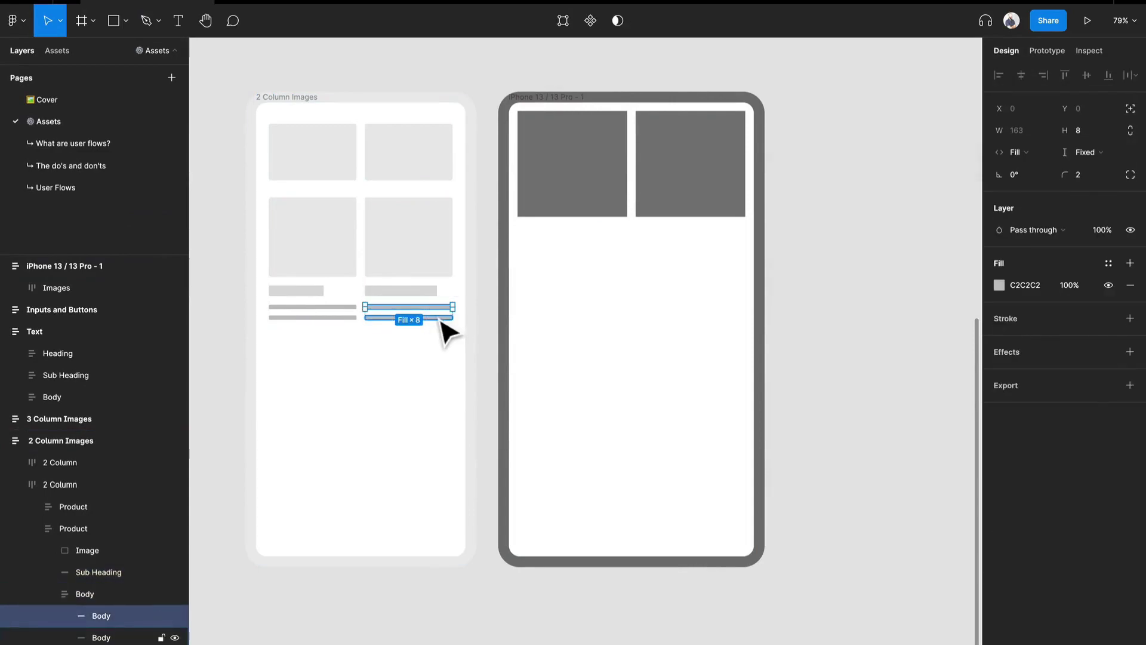
pyautogui.click(443, 318)
pyautogui.click(463, 303)
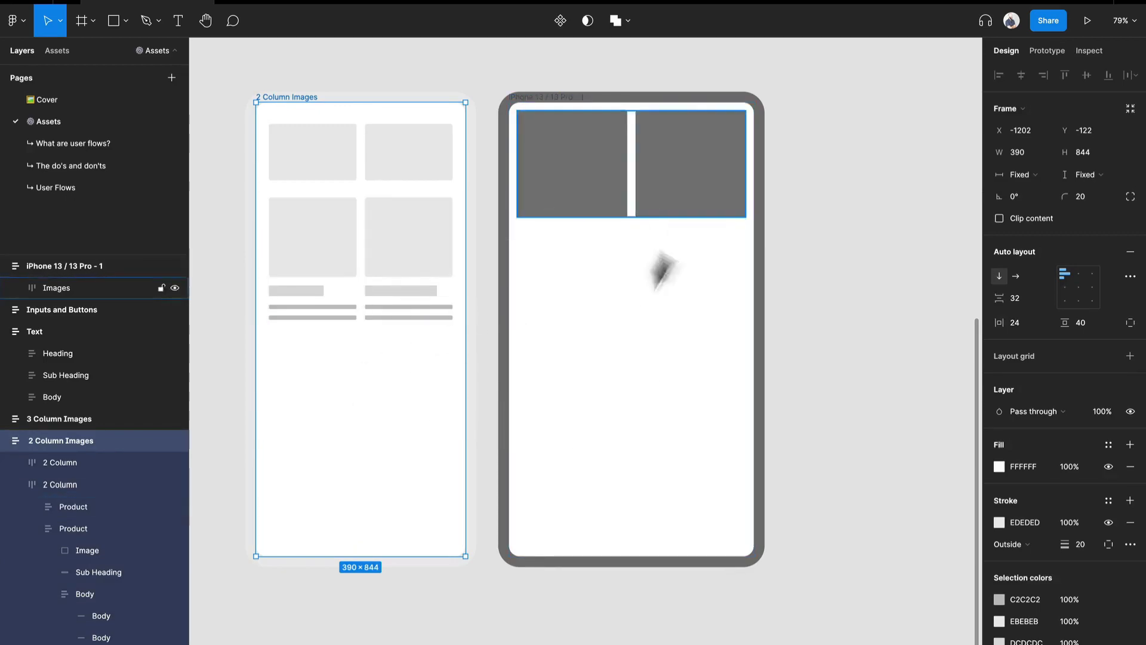
pyautogui.scroll(-2, 512, 238)
pyautogui.moveTo(776, 229); pyautogui.dragTo(295, 422)
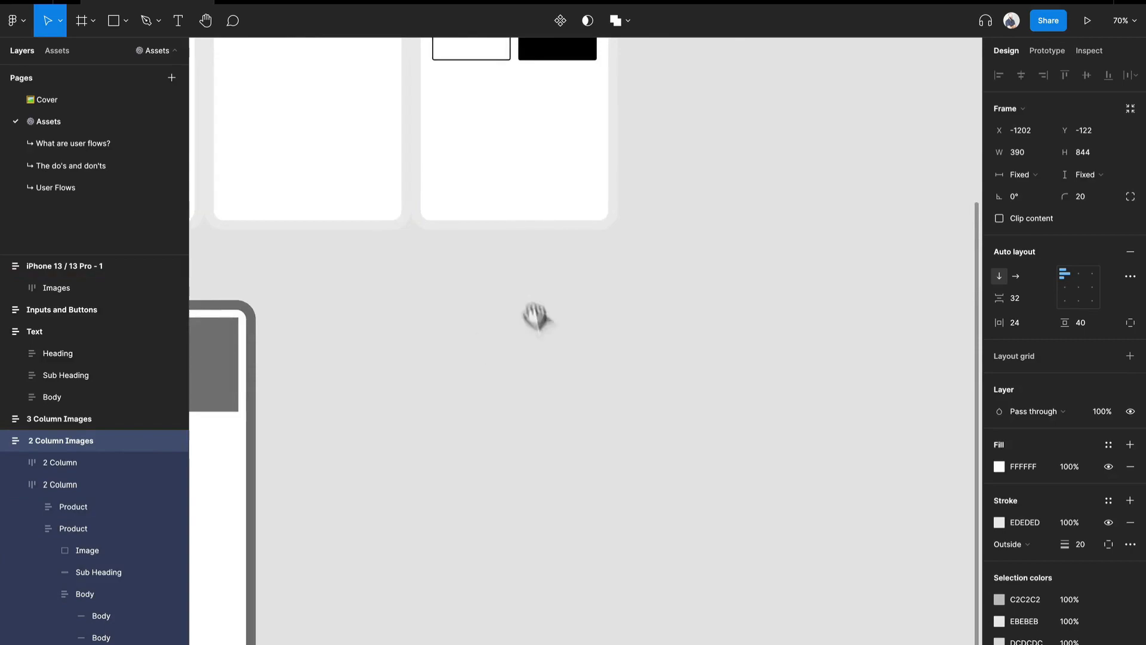
pyautogui.scroll(5, 535, 308)
pyautogui.click(496, 146)
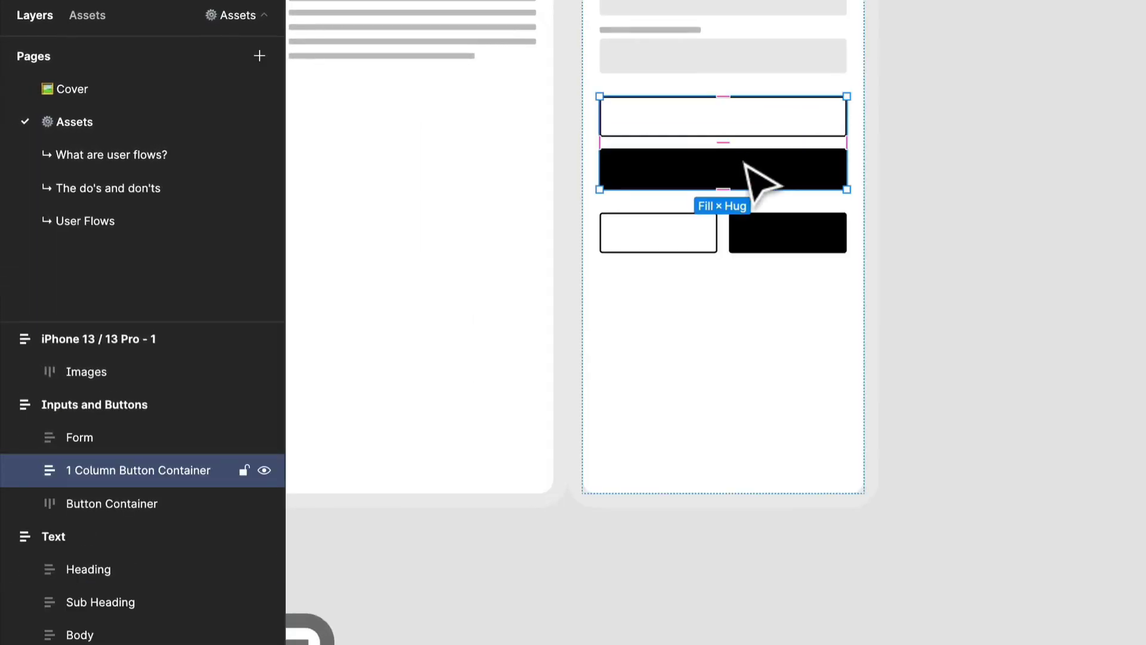
pyautogui.click(745, 163)
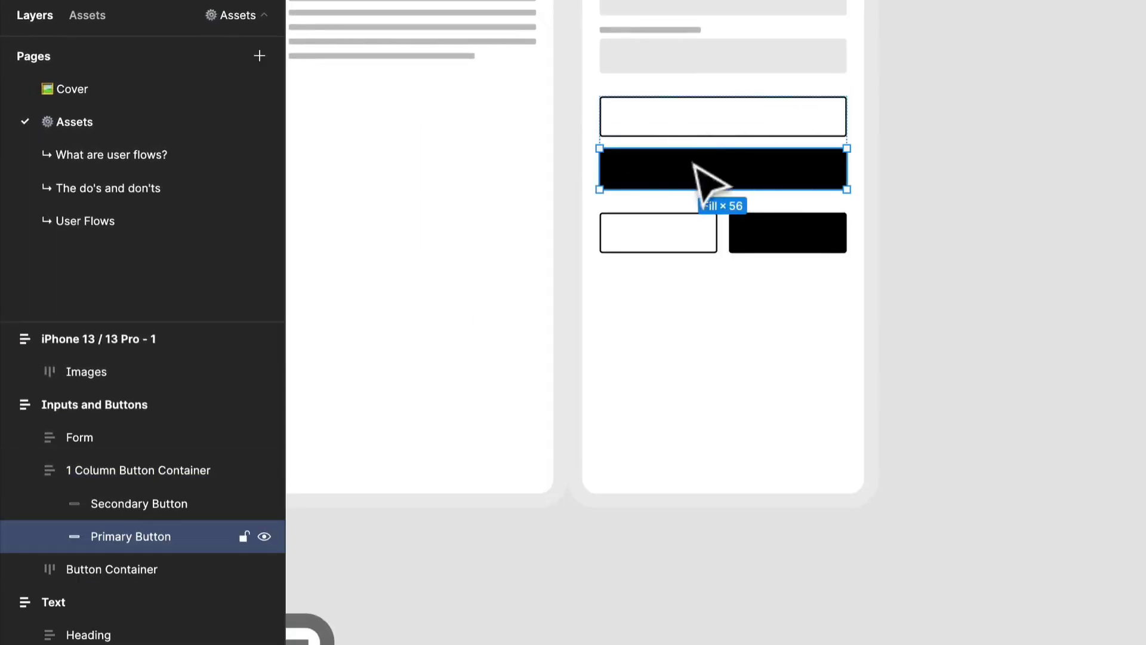
# Place a copy of the second grey rectangle outside the iPhone frame and resize it to about 440 by 85
pyautogui.moveTo(561, 622); pyautogui.dragTo(838, 392)
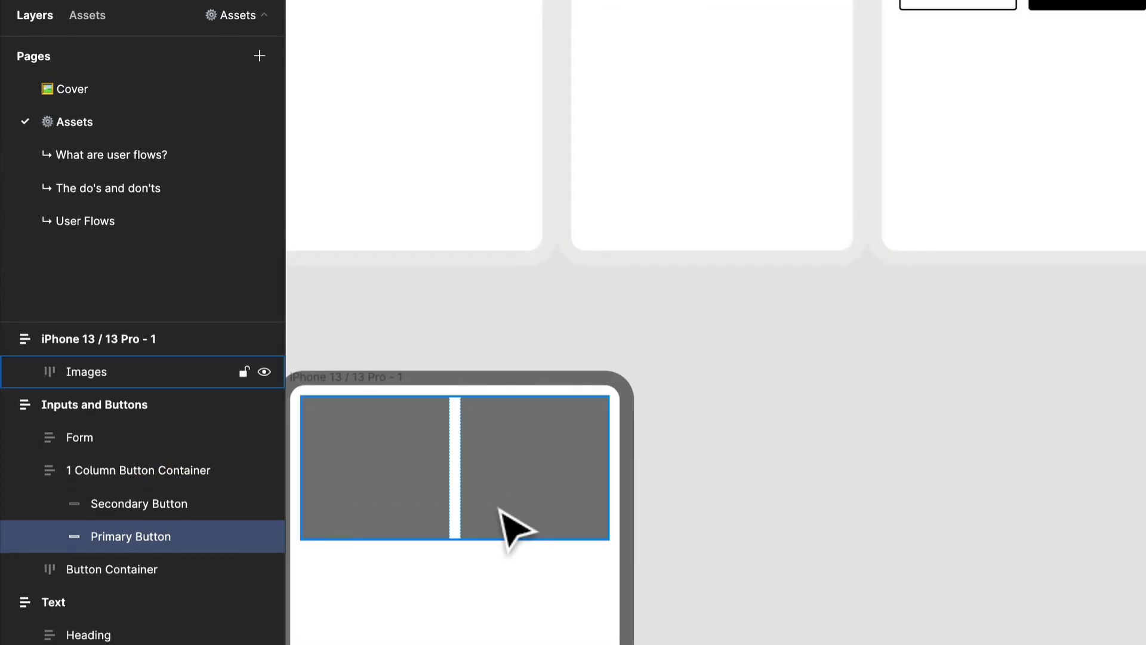
pyautogui.click(501, 510)
pyautogui.click(501, 510)
pyautogui.moveTo(519, 513); pyautogui.dragTo(857, 491)
pyautogui.moveTo(861, 449); pyautogui.dragTo(1018, 453)
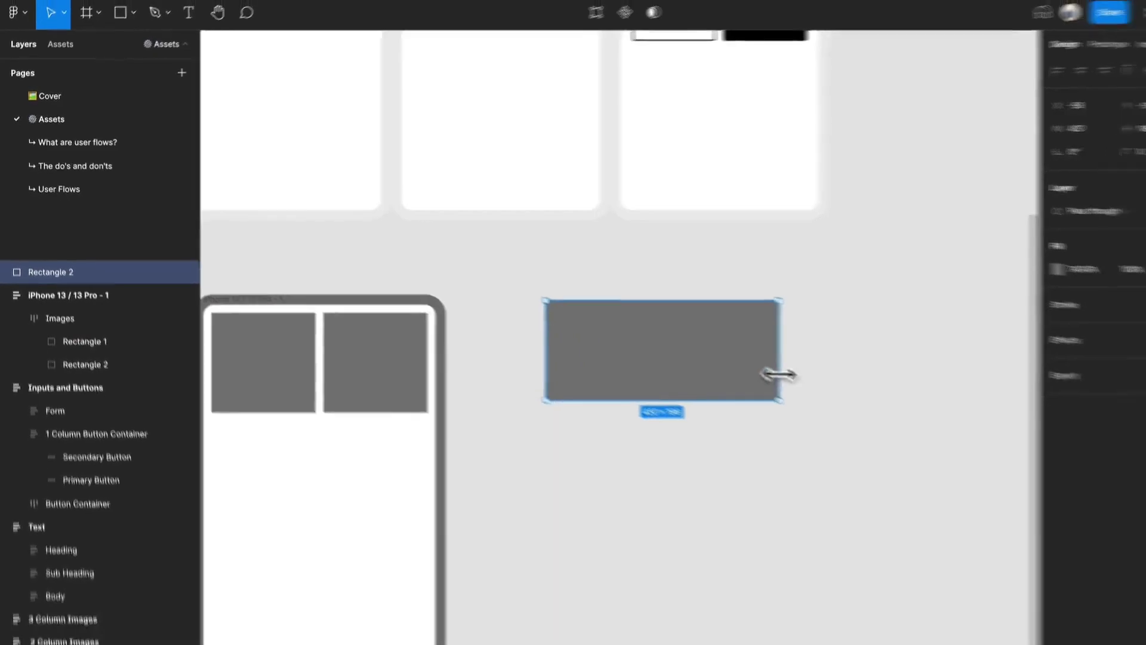
pyautogui.moveTo(677, 389); pyautogui.dragTo(650, 349)
pyautogui.click(749, 371)
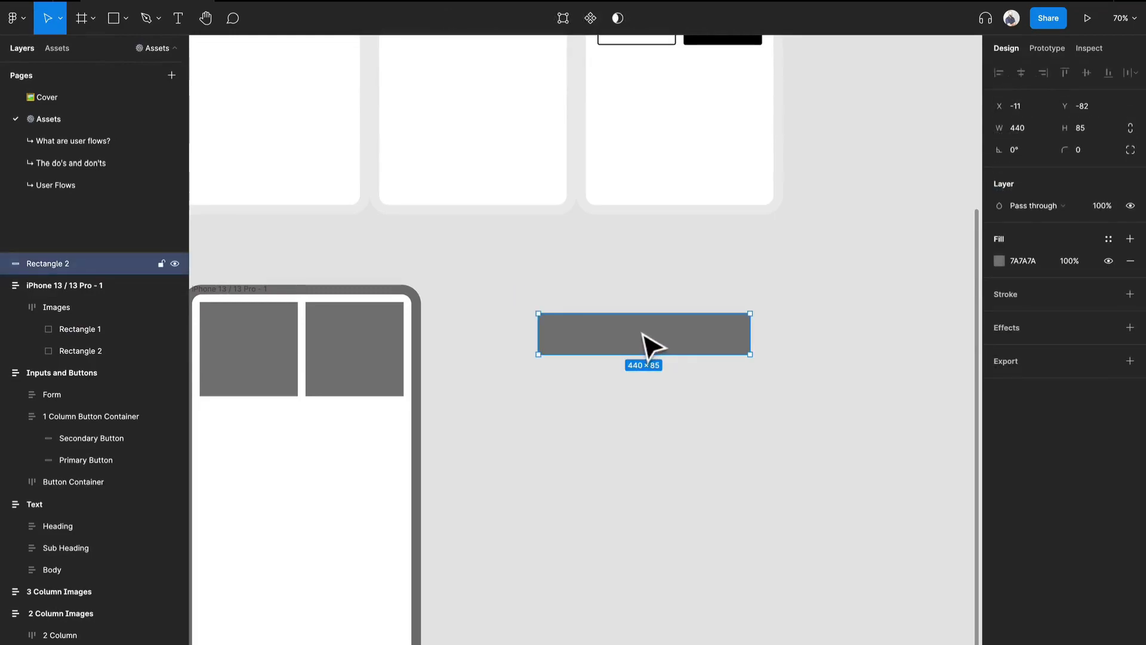
# Fill the loose grey rectangle with black 000000 sampled from the wide black button and place a copy about 40 below it
pyautogui.press('i')
pyautogui.scroll(3, 719, 179)
pyautogui.click(719, 179)
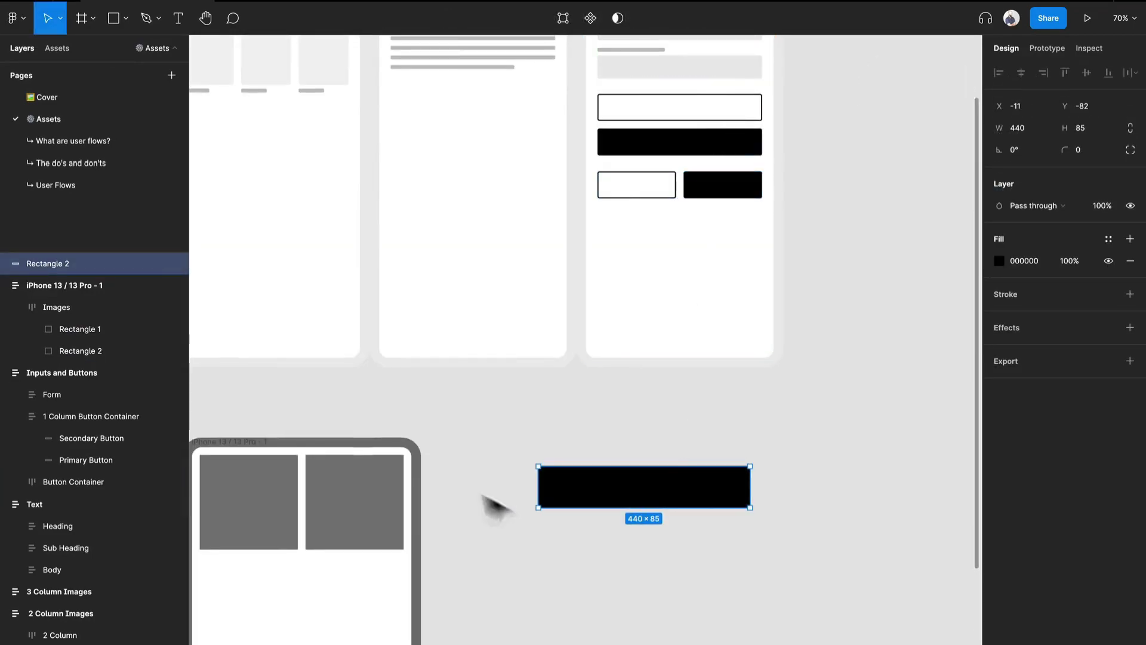
pyautogui.moveTo(620, 493); pyautogui.dragTo(629, 555)
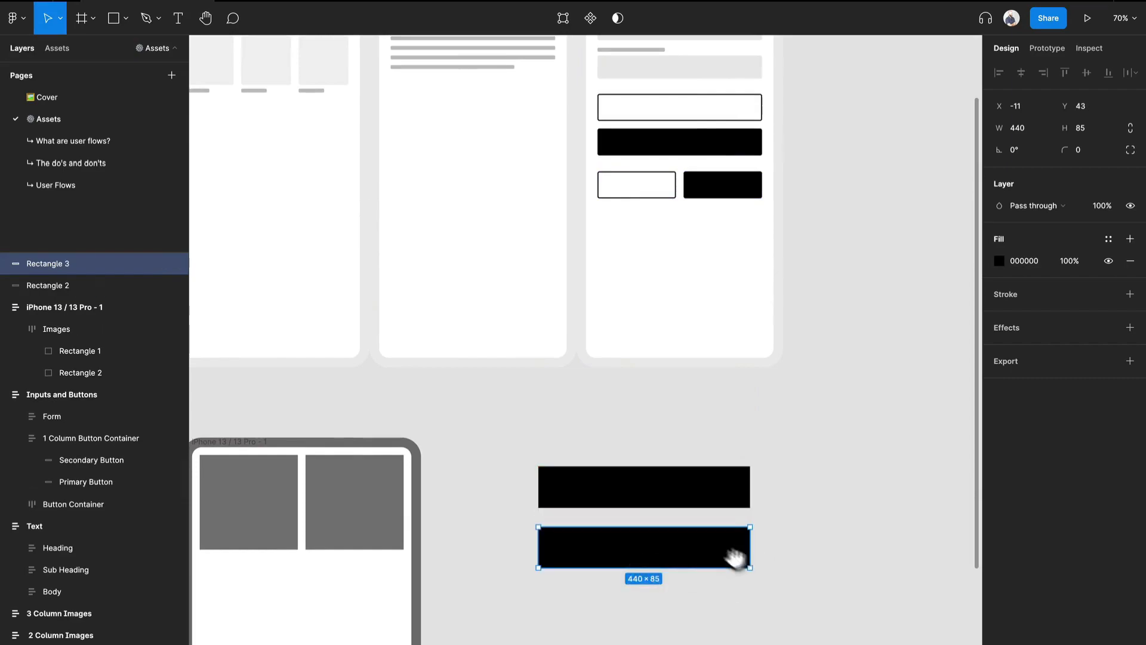
# Remove the lower rectangle's fill and give it a black inside stroke of width 2
pyautogui.scroll(-2, 746, 561)
pyautogui.hscroll(2, 745, 562)
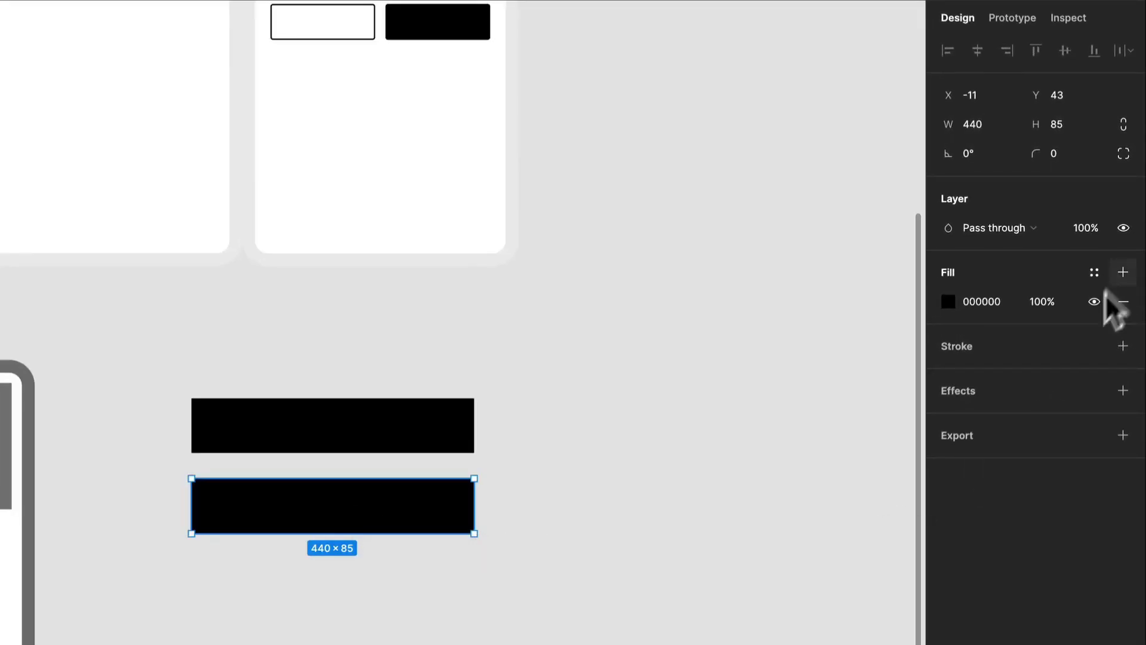
pyautogui.click(1123, 302)
pyautogui.click(1122, 316)
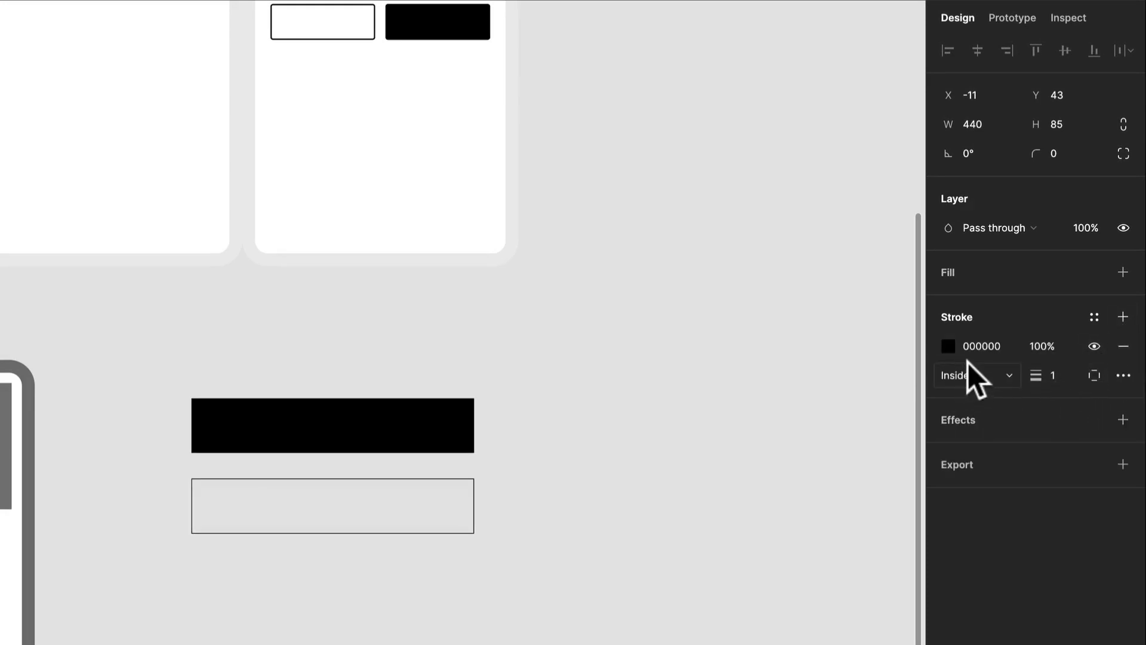
pyautogui.click(1055, 378)
pyautogui.write('2')
pyautogui.click(890, 243)
# Move both button rectangles together into the iPhone frame's auto layout, directly beneath the image row
pyautogui.moveTo(359, 546); pyautogui.dragTo(508, 470)
pyautogui.moveTo(552, 571); pyautogui.dragTo(76, 522)
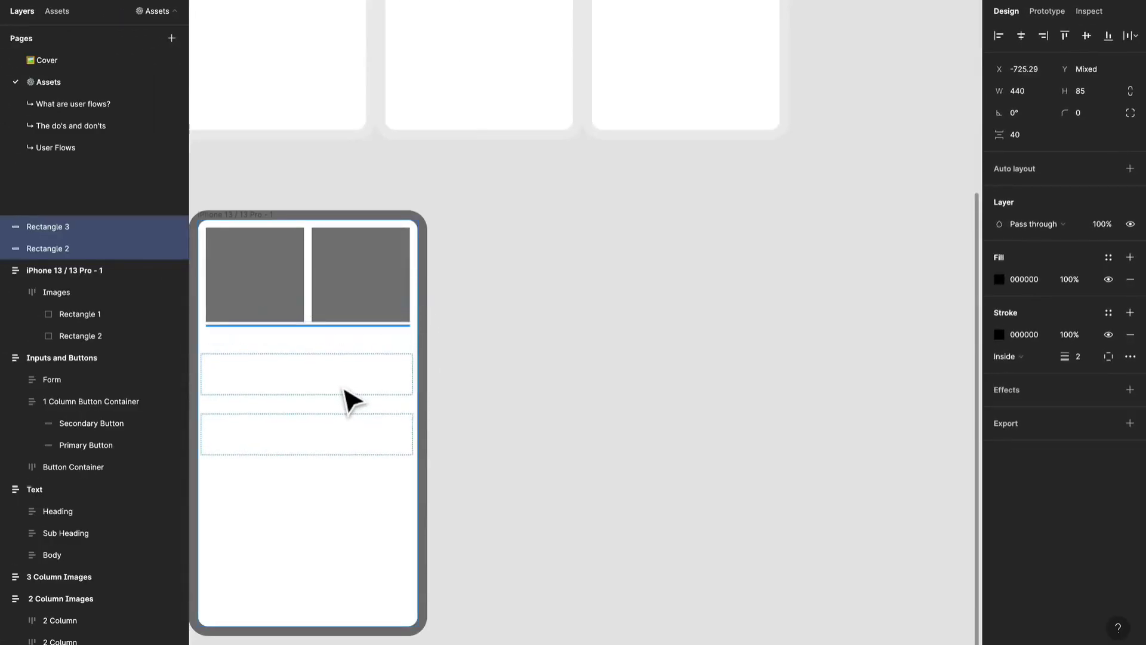
pyautogui.moveTo(343, 388); pyautogui.dragTo(345, 389)
pyautogui.click(539, 395)
pyautogui.moveTo(554, 377); pyautogui.dragTo(702, 389)
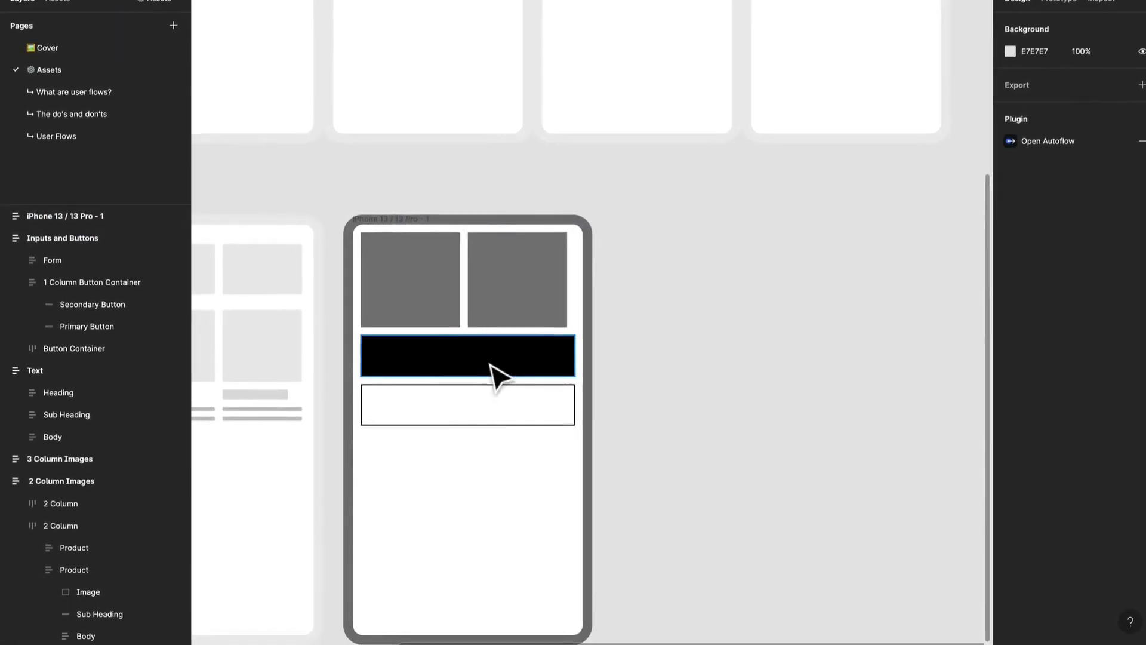
# Examine the iPhone frame's auto layout settings and the sizing and spacing of its filled and outlined buttons
pyautogui.click(489, 365)
pyautogui.click(733, 424)
pyautogui.click(378, 218)
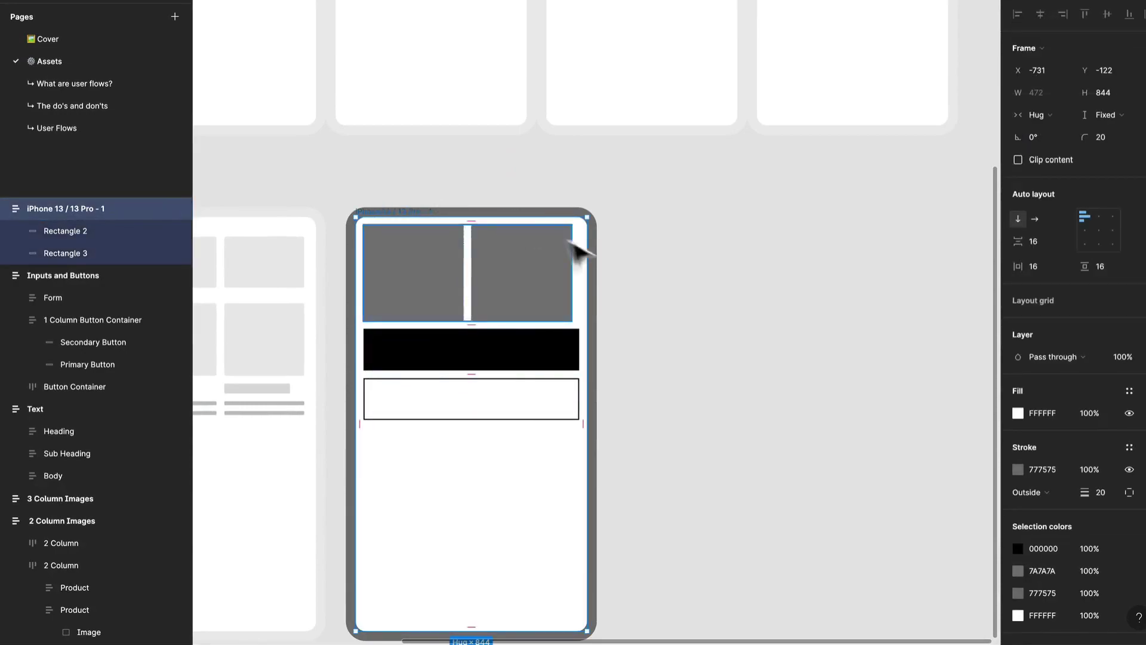
pyautogui.click(594, 276)
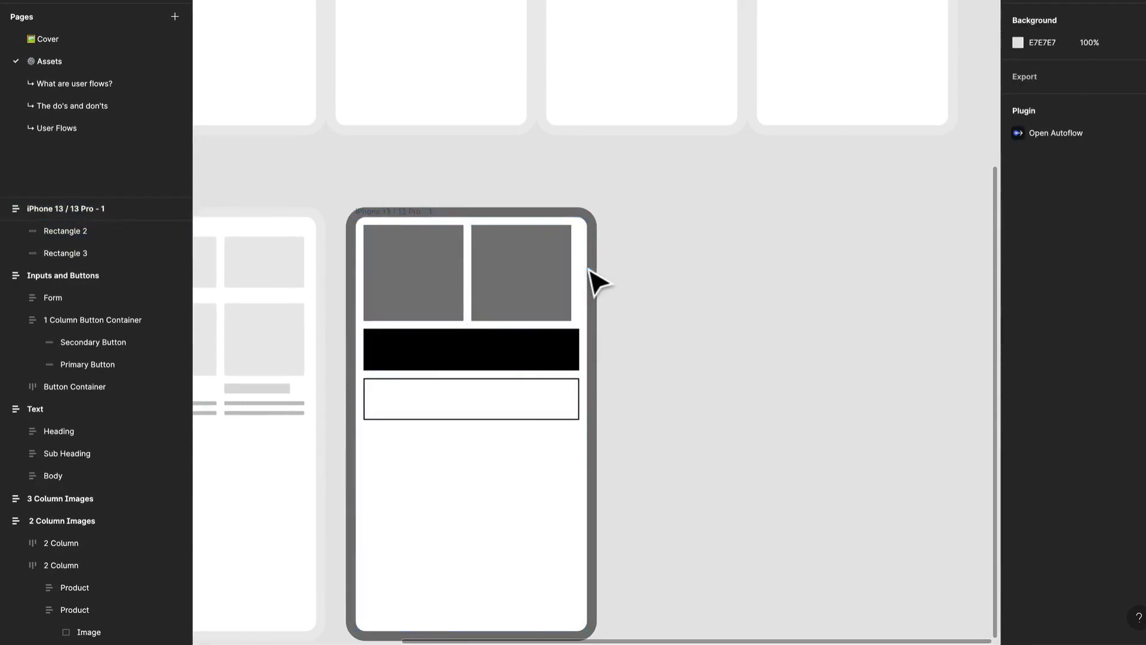
pyautogui.click(564, 368)
pyautogui.click(557, 398)
pyautogui.moveTo(464, 378)
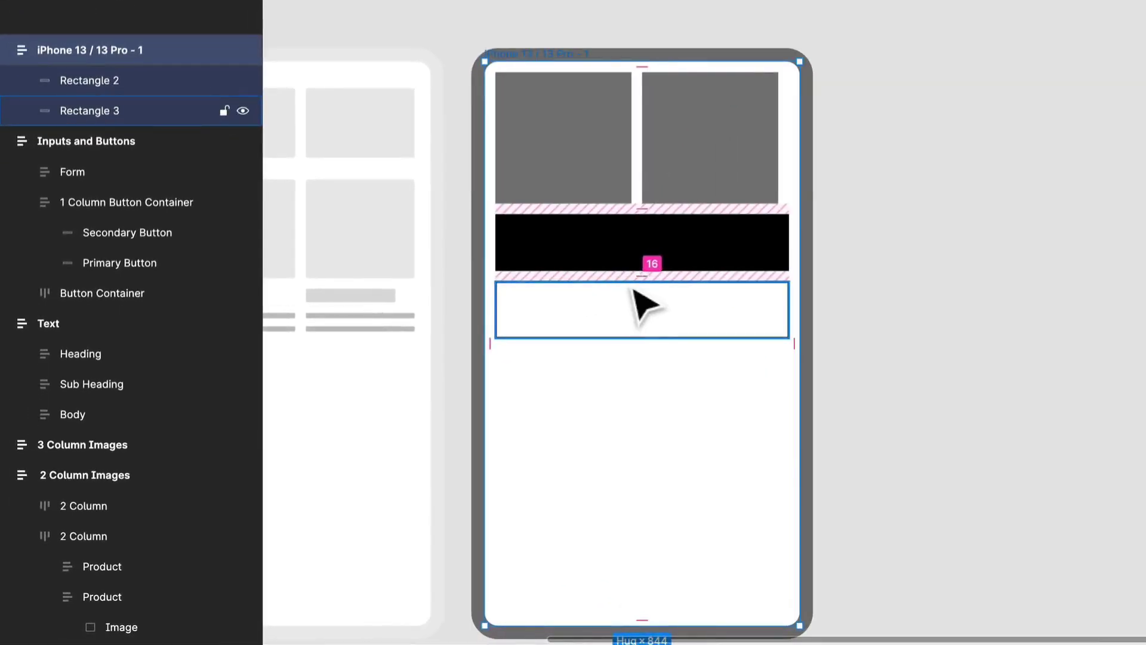
pyautogui.click(632, 282)
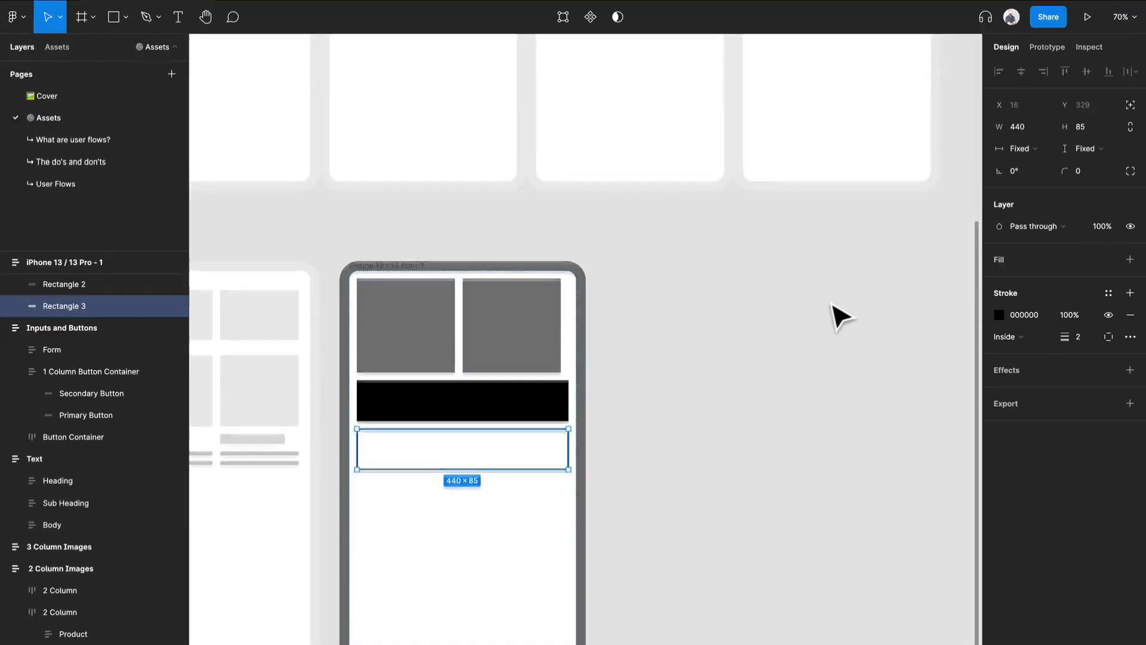
# Examine the 1 Column Button Container's auto layout and its Primary Button's sizing, comparing them with the rebuilt phone screen
pyautogui.scroll(5, 831, 314)
pyautogui.click(896, 248)
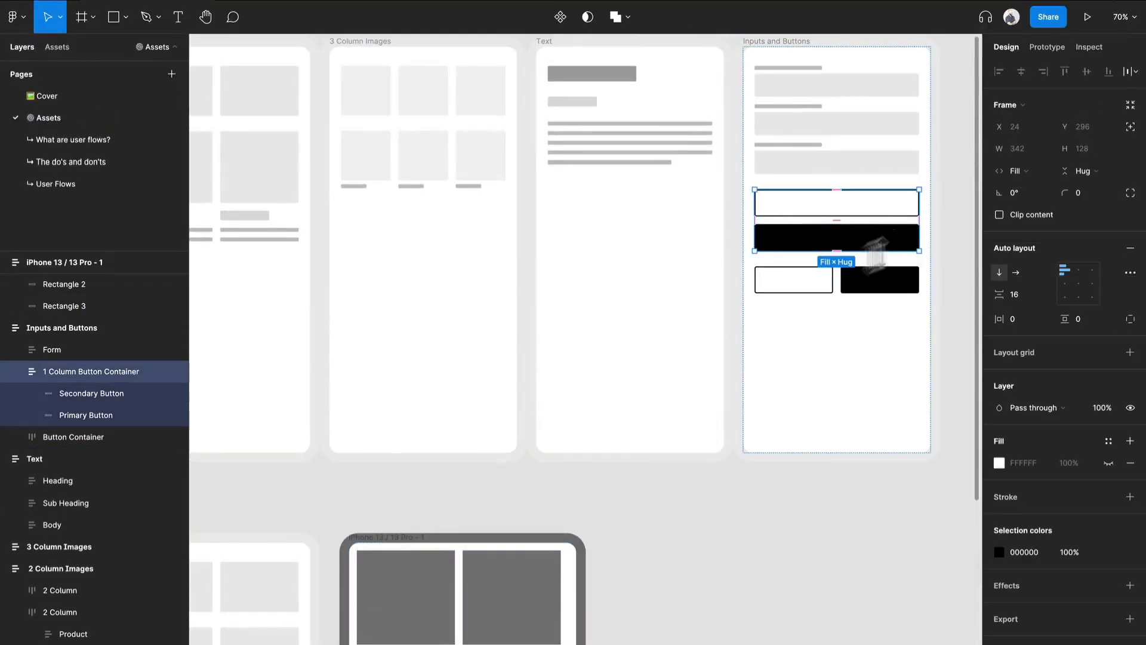
pyautogui.click(84, 414)
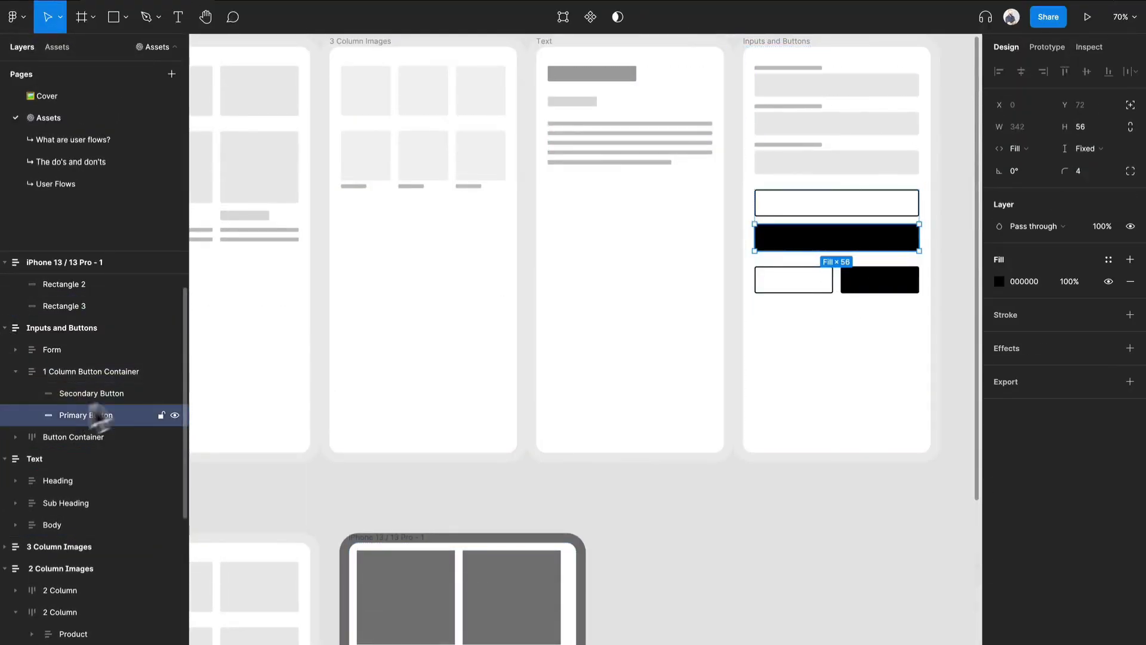
pyautogui.scroll(-2, 557, 529)
pyautogui.moveTo(544, 529); pyautogui.dragTo(558, 427)
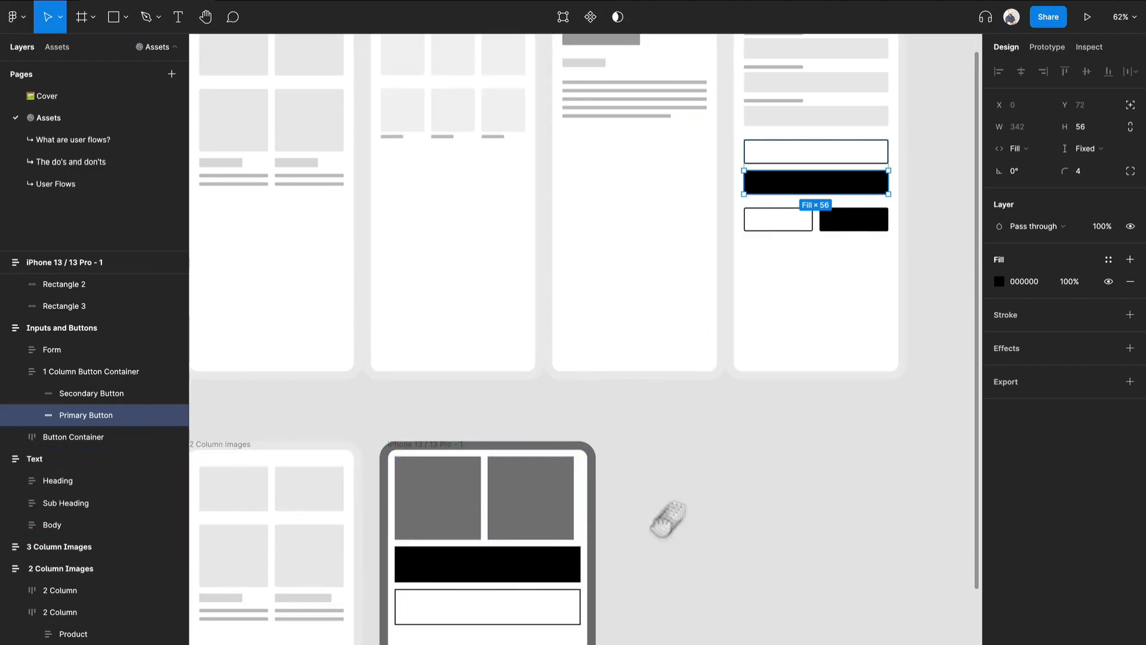
pyautogui.moveTo(657, 532); pyautogui.dragTo(713, 478)
pyautogui.scroll(-2, 719, 481)
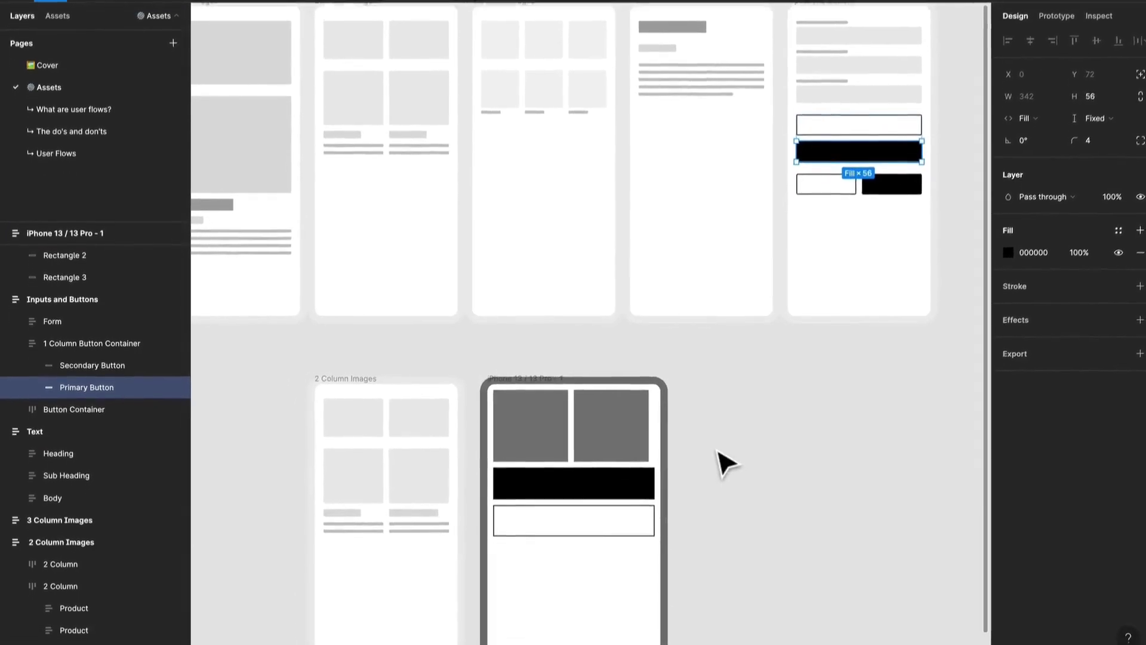
pyautogui.moveTo(718, 453); pyautogui.dragTo(725, 388)
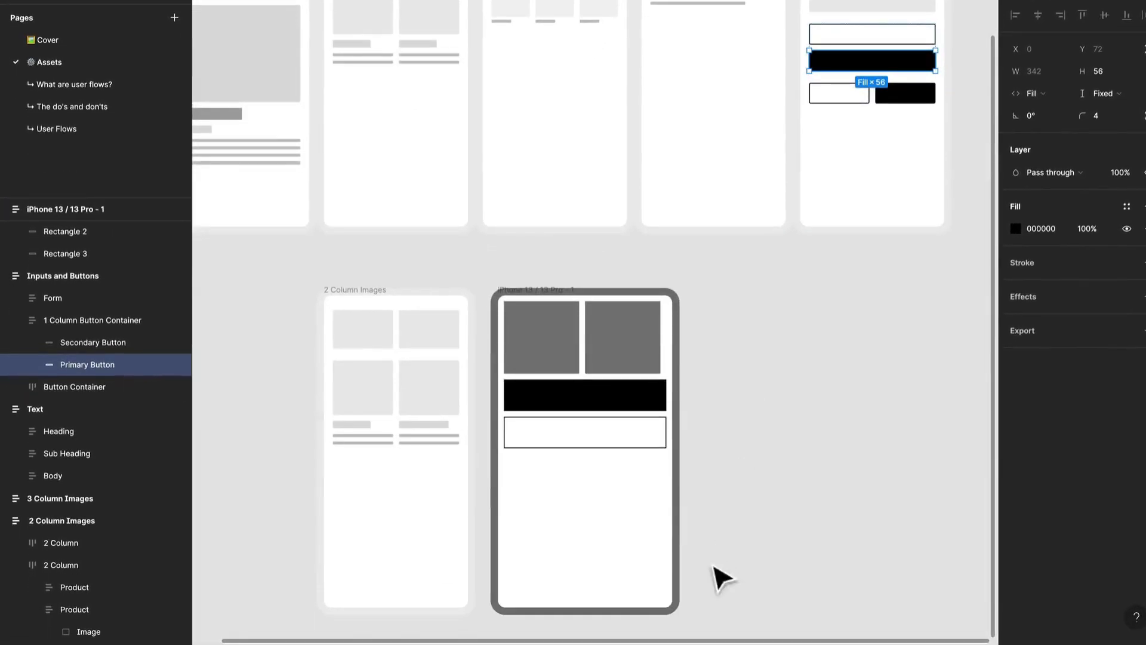
pyautogui.moveTo(736, 625); pyautogui.dragTo(754, 531)
# Inspect the auto layout settings of the original 2 Column Images frame and of its lower 2 Column row
pyautogui.scroll(3, 793, 358)
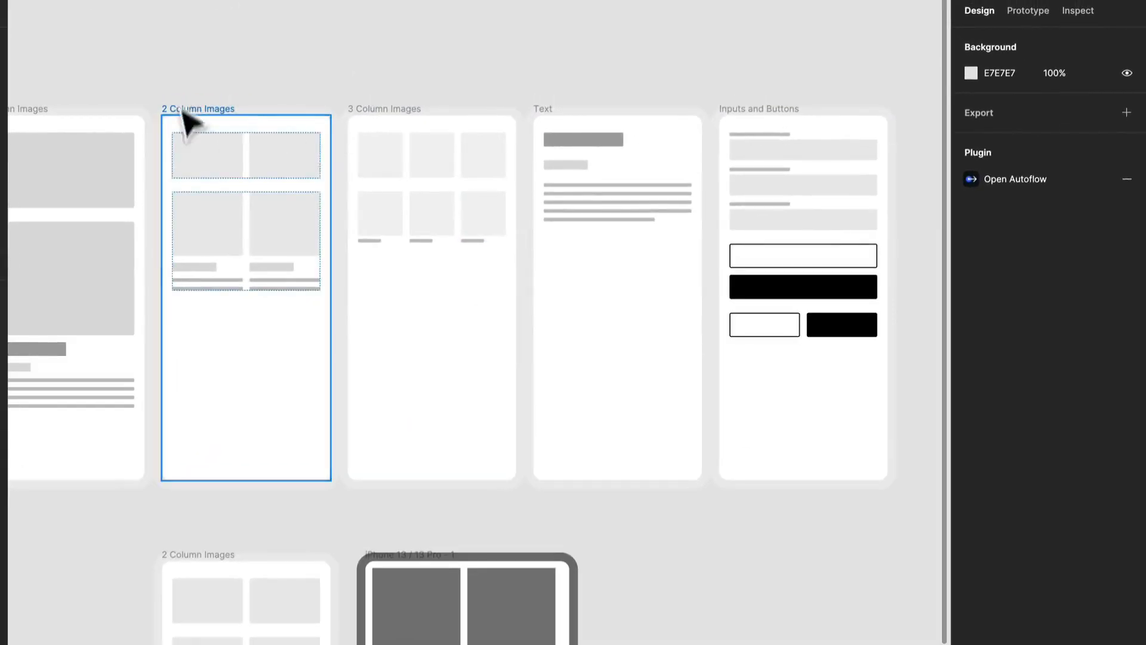
pyautogui.click(232, 108)
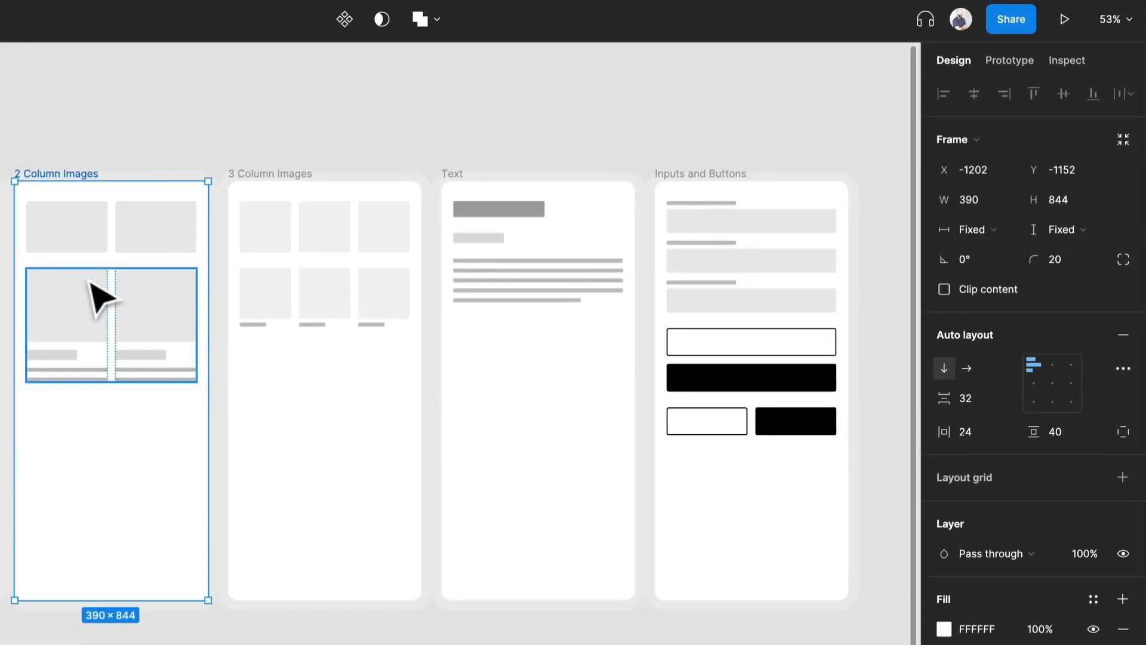
pyautogui.click(89, 288)
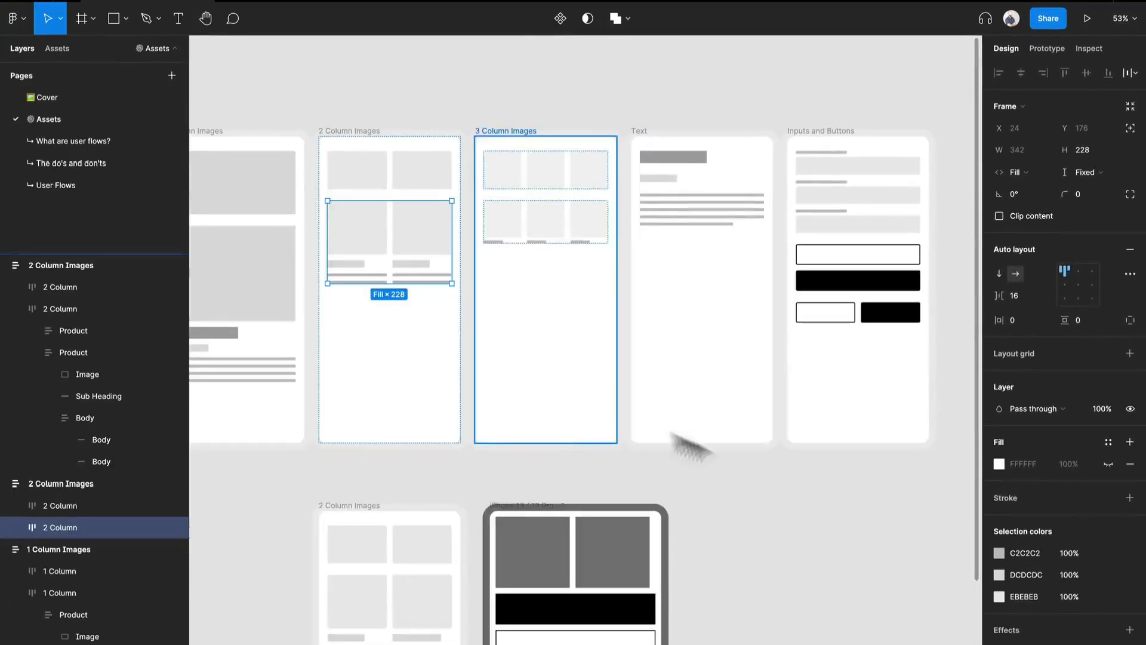
pyautogui.scroll(-5, 661, 547)
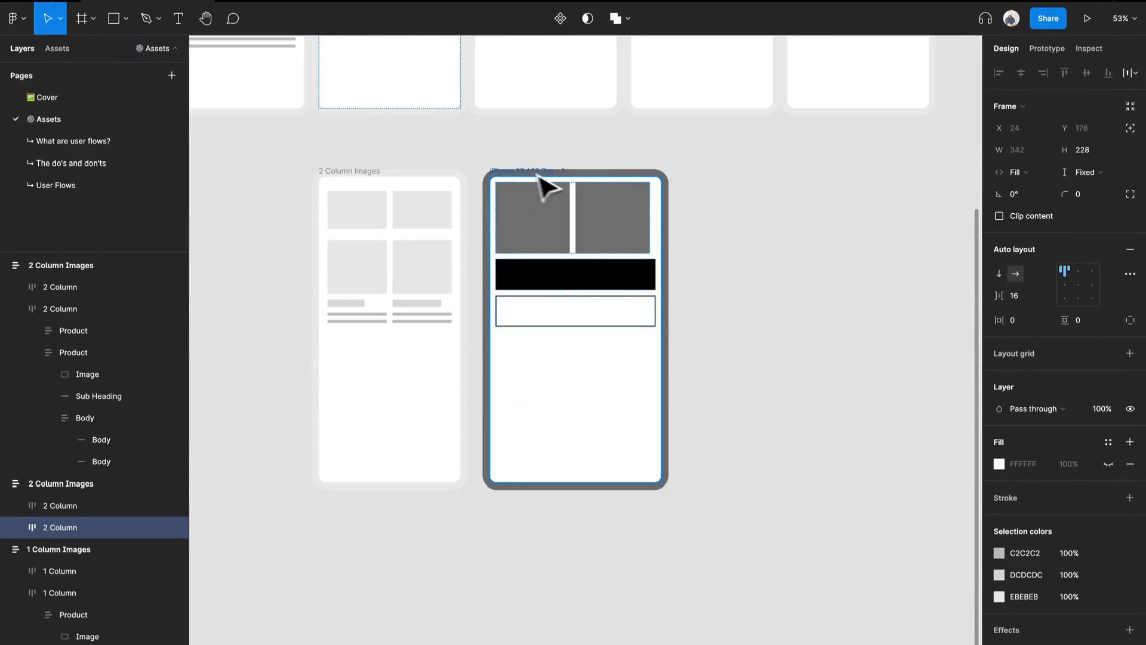